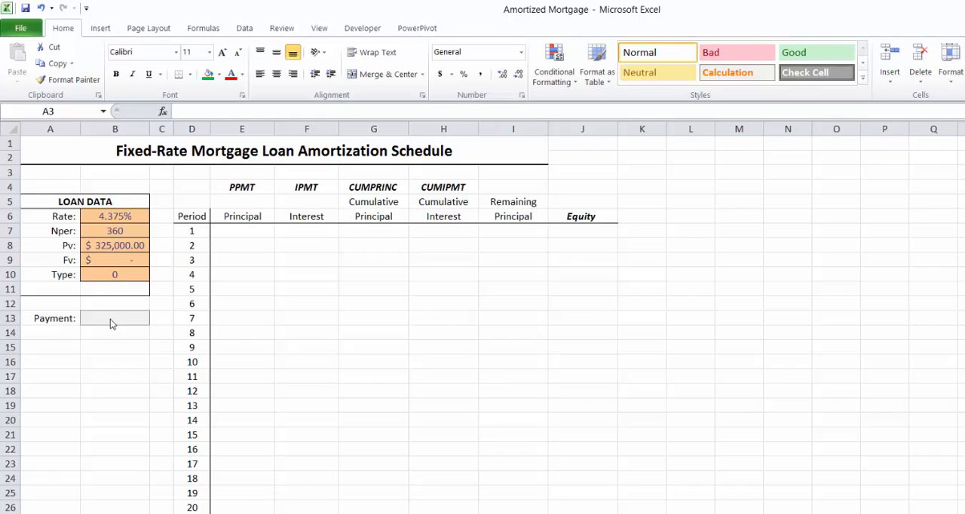
Review the Period column from the first monthly periods down to period 360
click(194, 220)
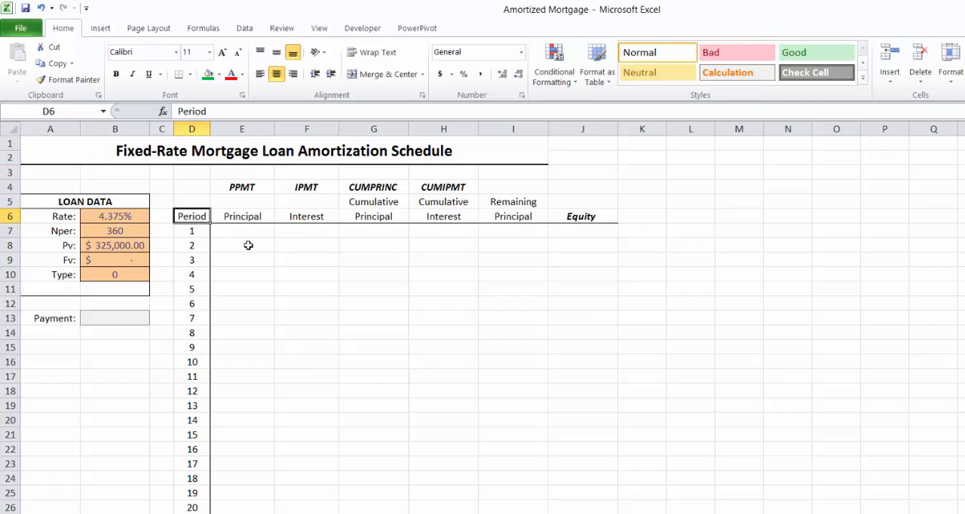
click(194, 232)
click(193, 246)
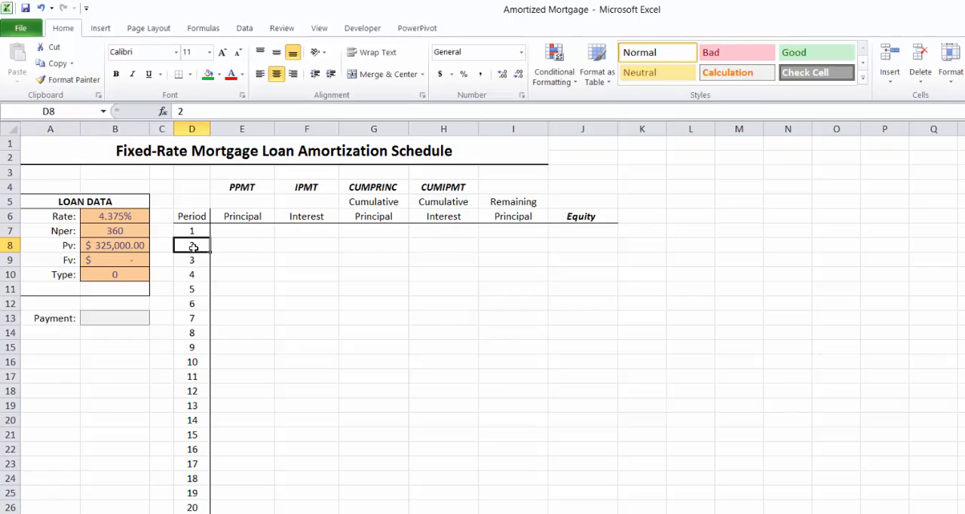
click(193, 261)
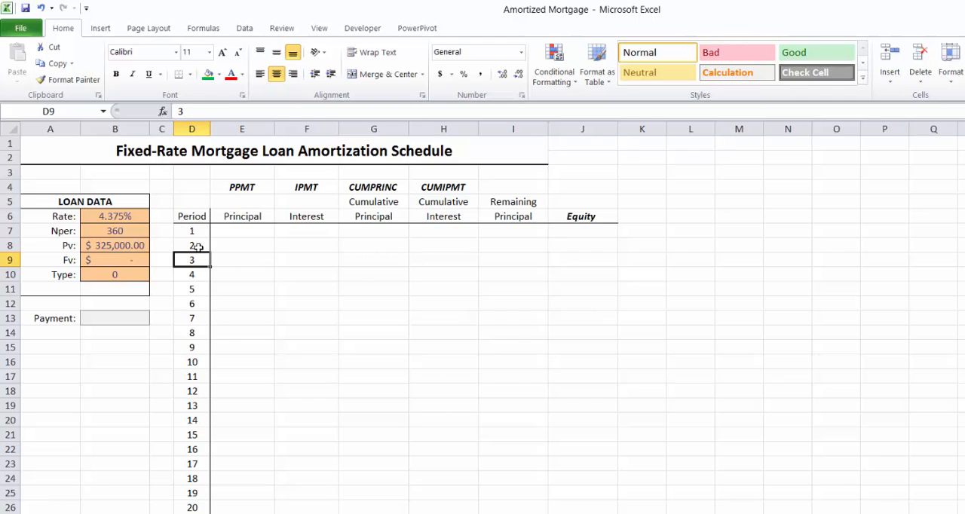
scroll(246, 253, down, 4)
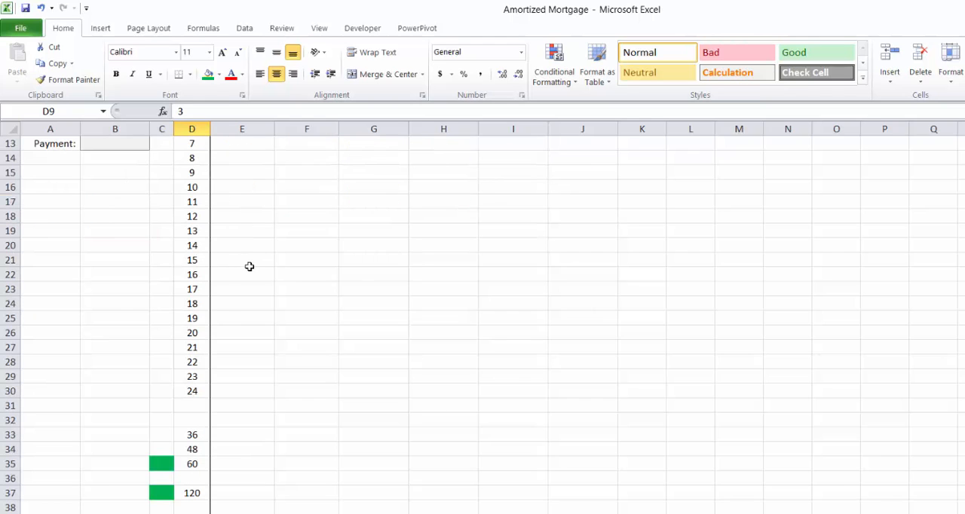
scroll(249, 266, down, 3)
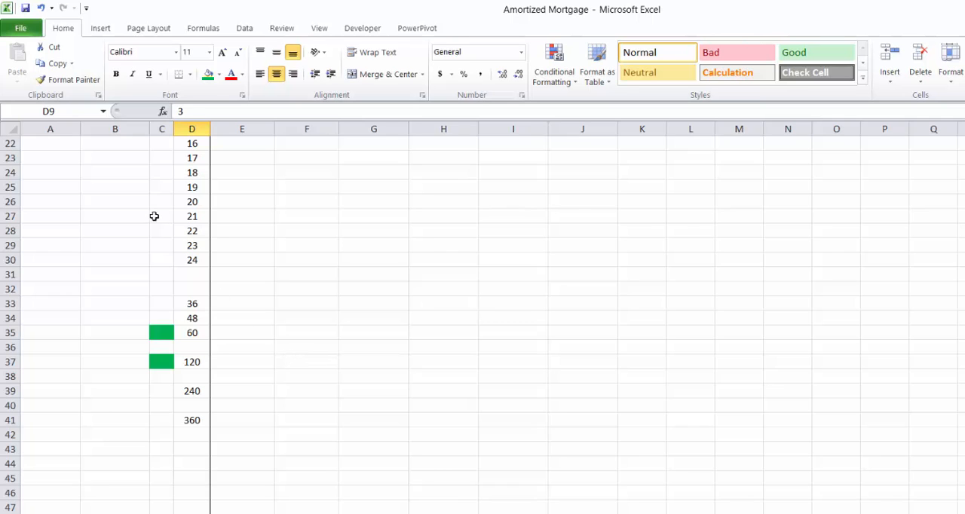
scroll(209, 260, up, 7)
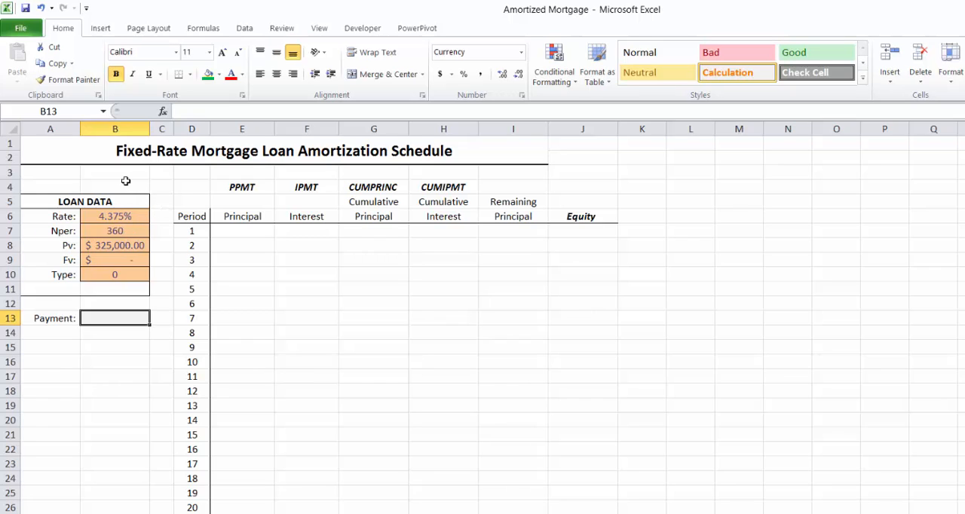
Insert the financial function PMT in Payment cell B13 and set its Rate argument to B6/12
click(204, 30)
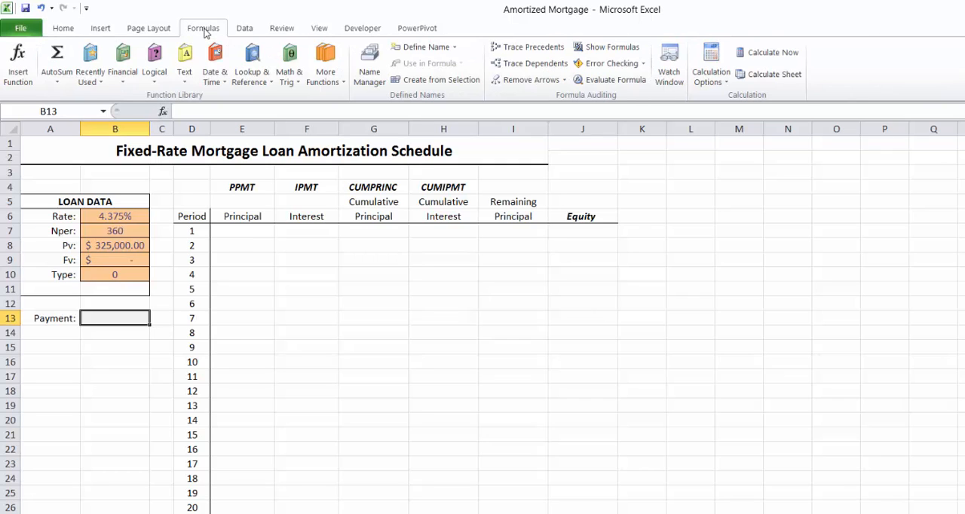
click(123, 76)
click(130, 473)
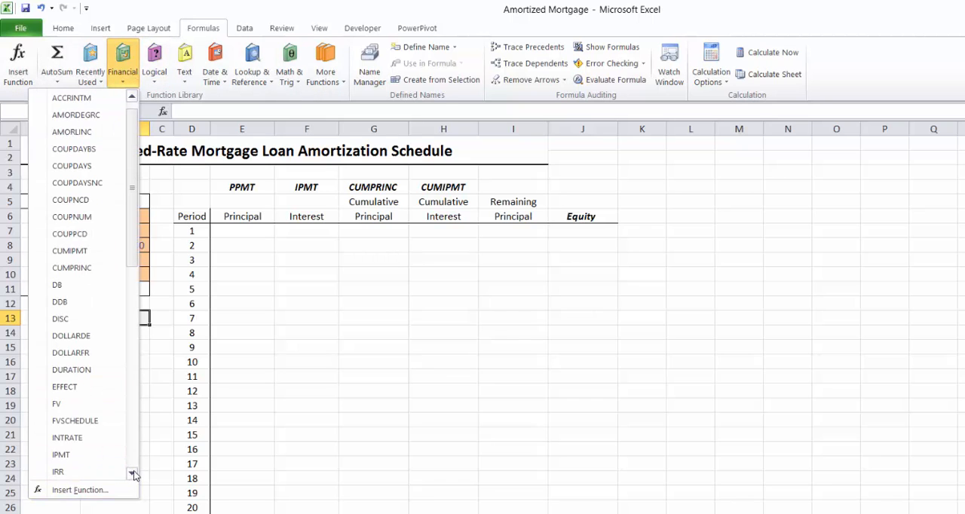
drag(134, 471, 134, 471)
click(75, 354)
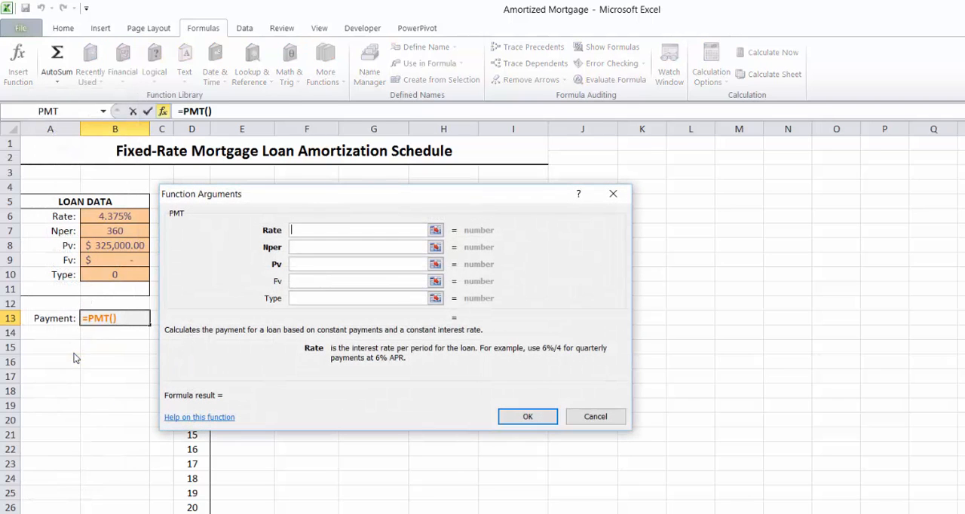
click(131, 217)
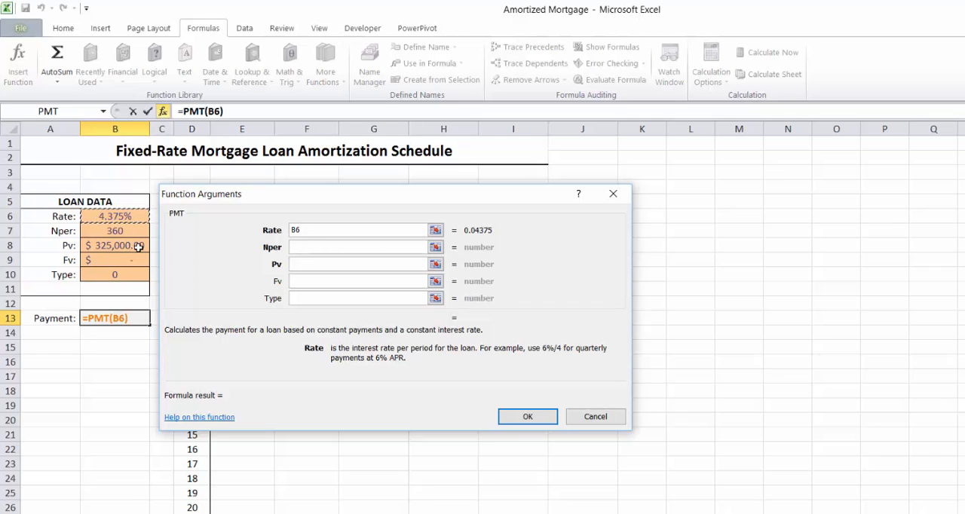
text(/12)
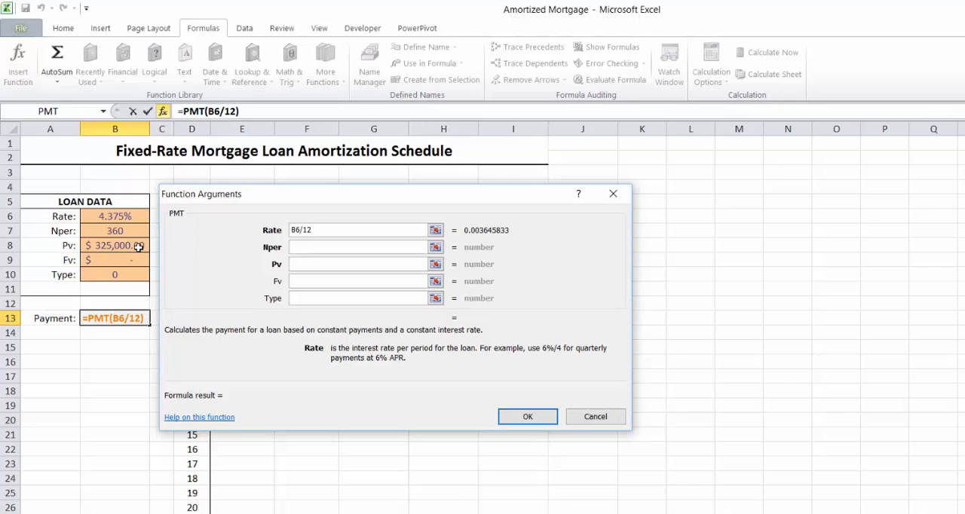
Set the PMT function's Nper argument to B7 and its Pv argument to -B8
key(Tab)
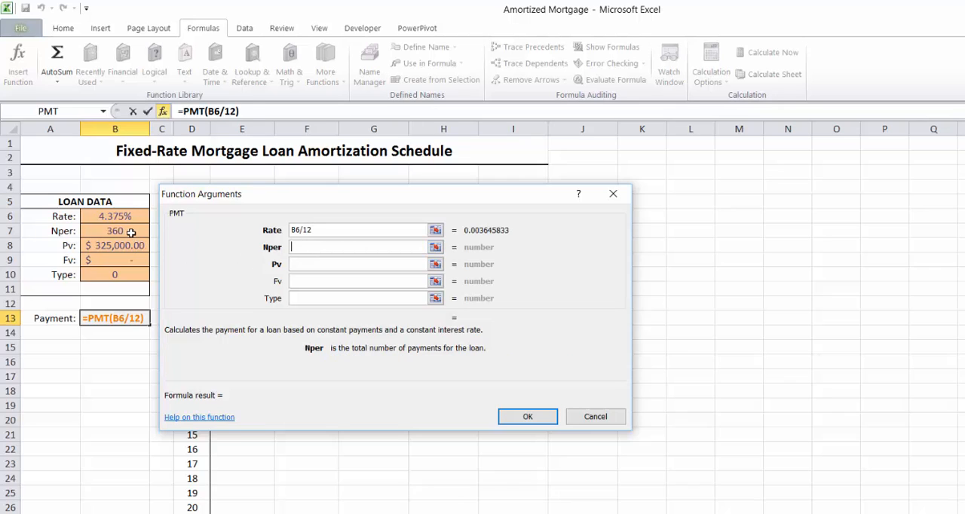
click(131, 233)
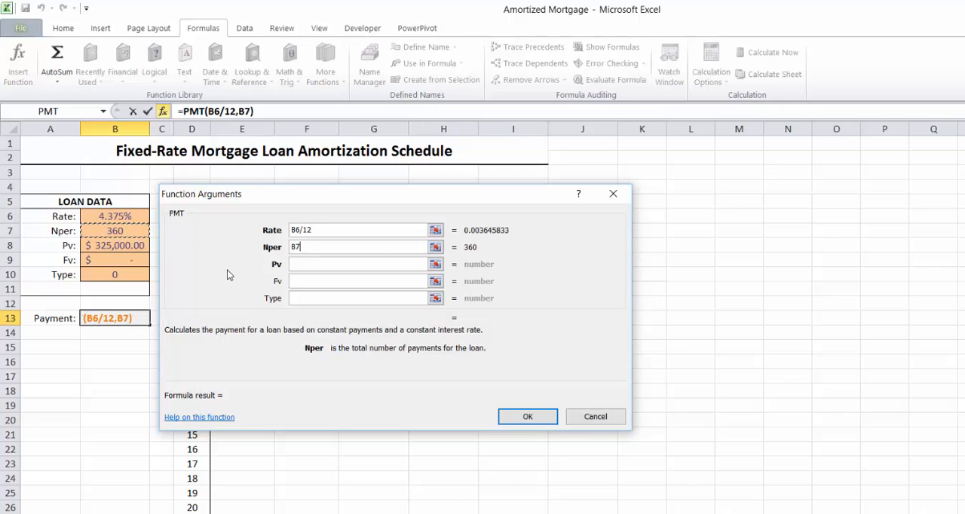
click(312, 265)
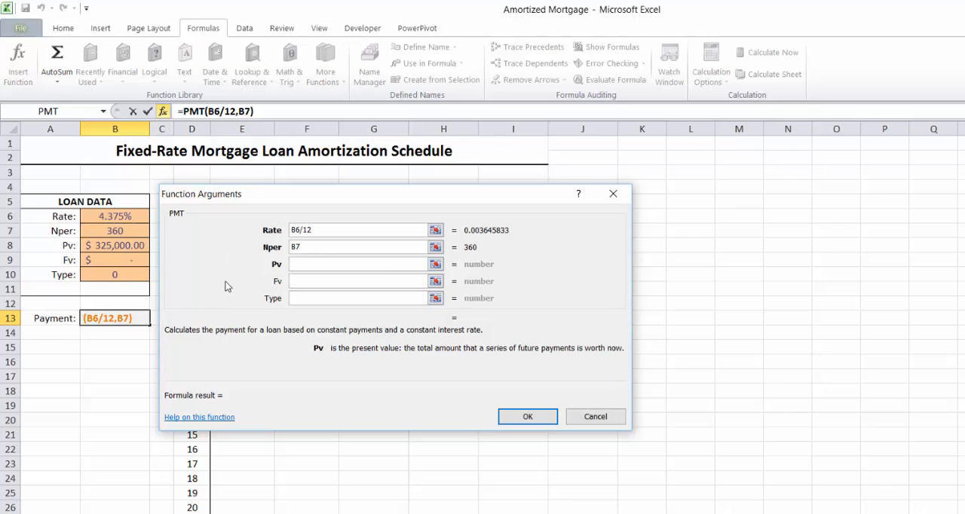
text(-)
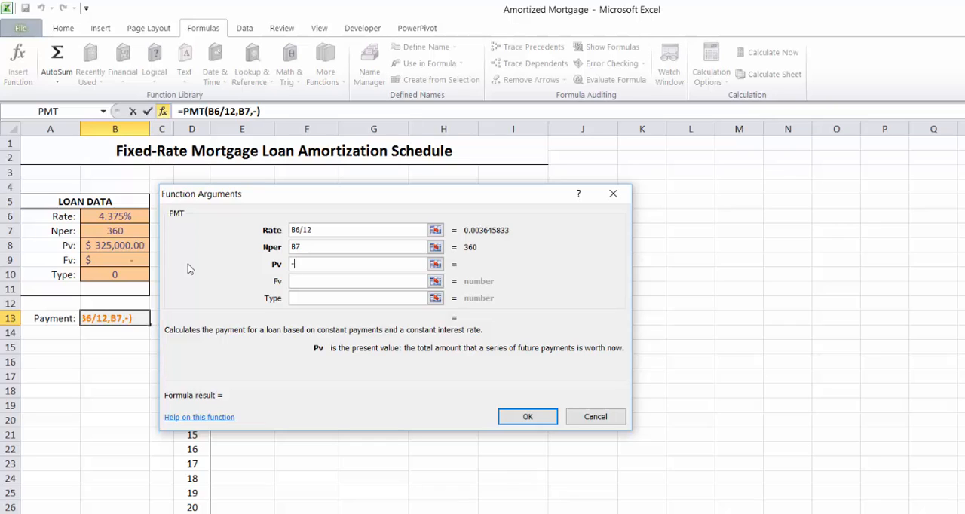
click(113, 244)
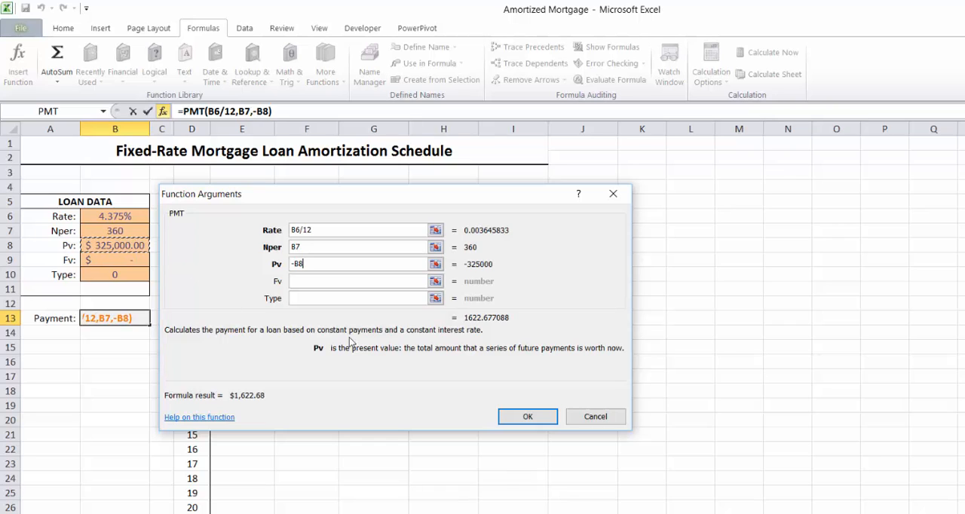
Set the PMT function's Fv argument to B9 and Type to B10, and confirm the formula
click(308, 284)
click(132, 256)
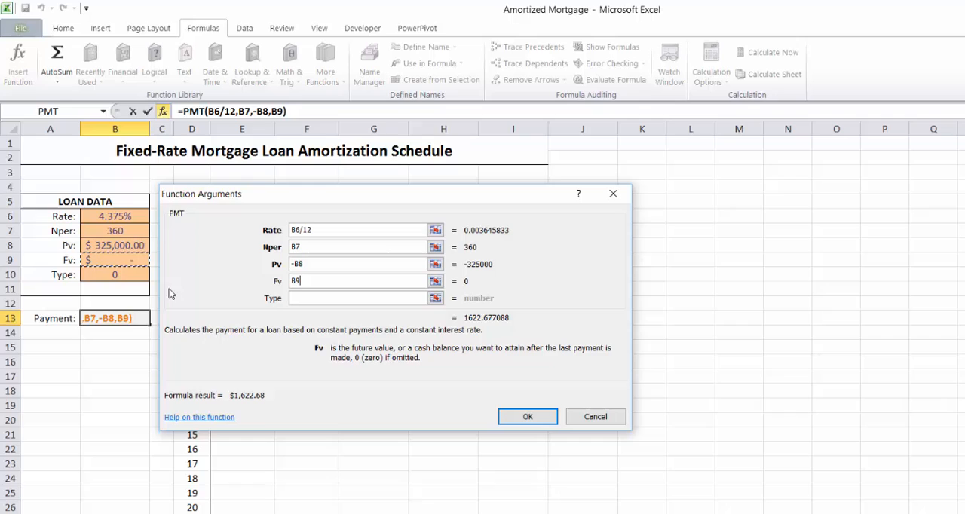
click(312, 302)
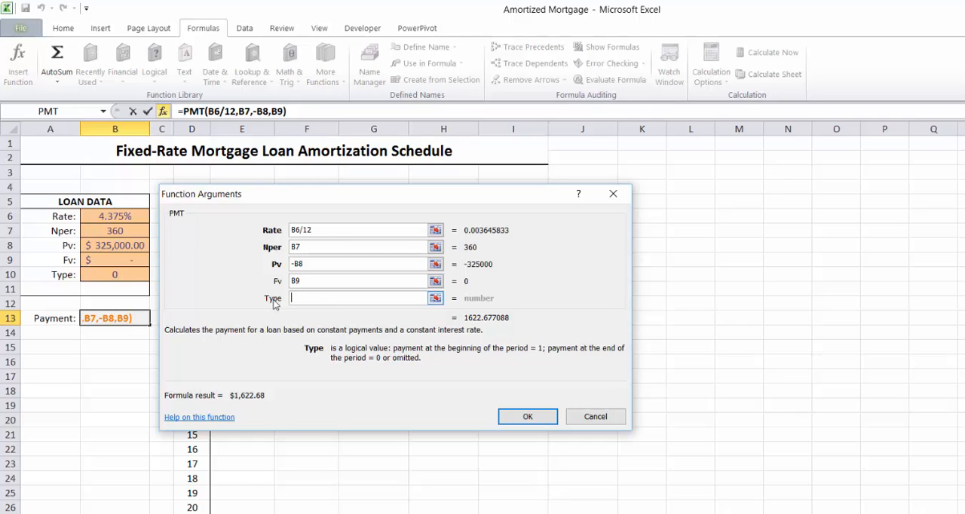
click(114, 275)
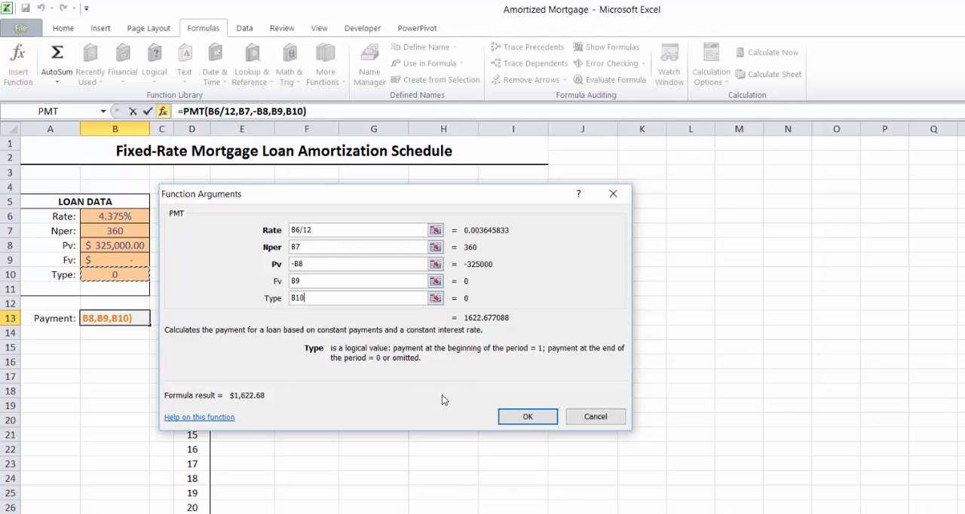
click(528, 417)
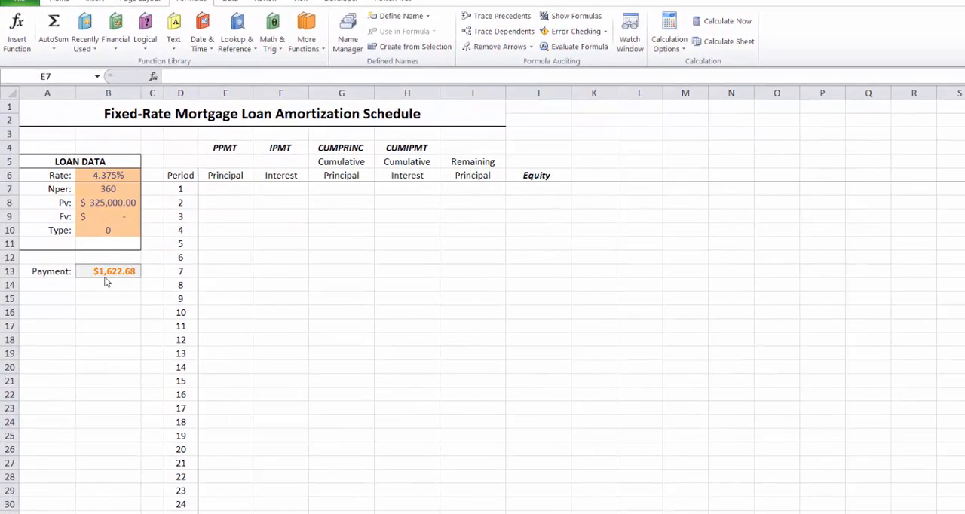
Insert the financial function PPMT in Principal cell E7 and set its Rate argument to the absolute reference $B$6/12
click(230, 192)
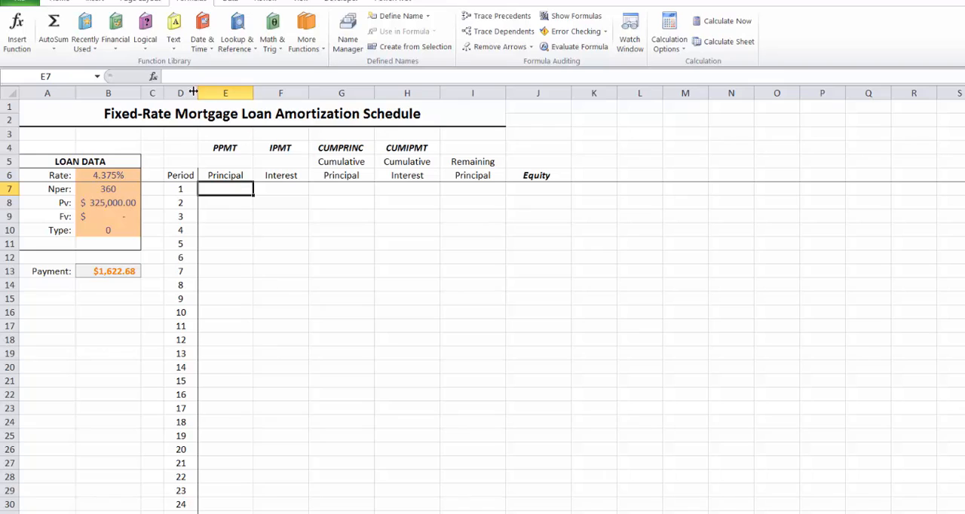
click(118, 51)
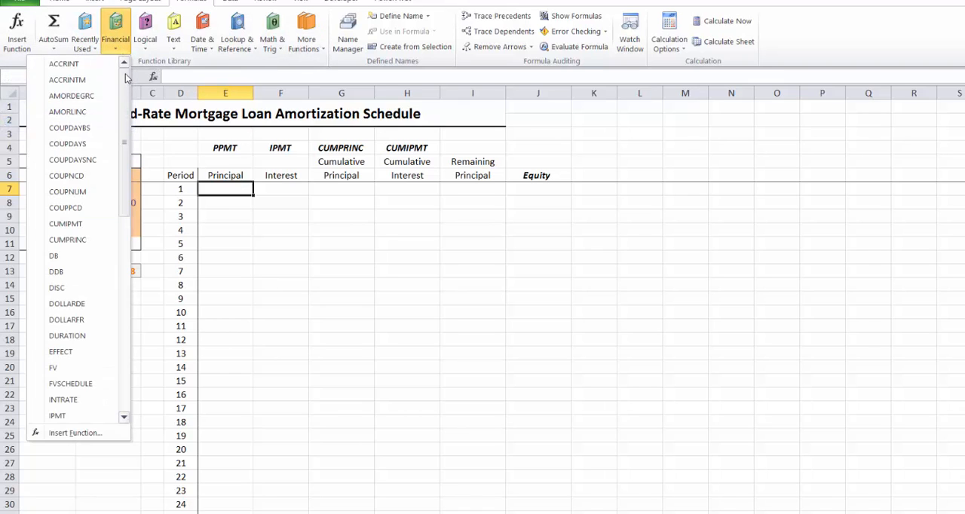
drag(127, 78, 160, 149)
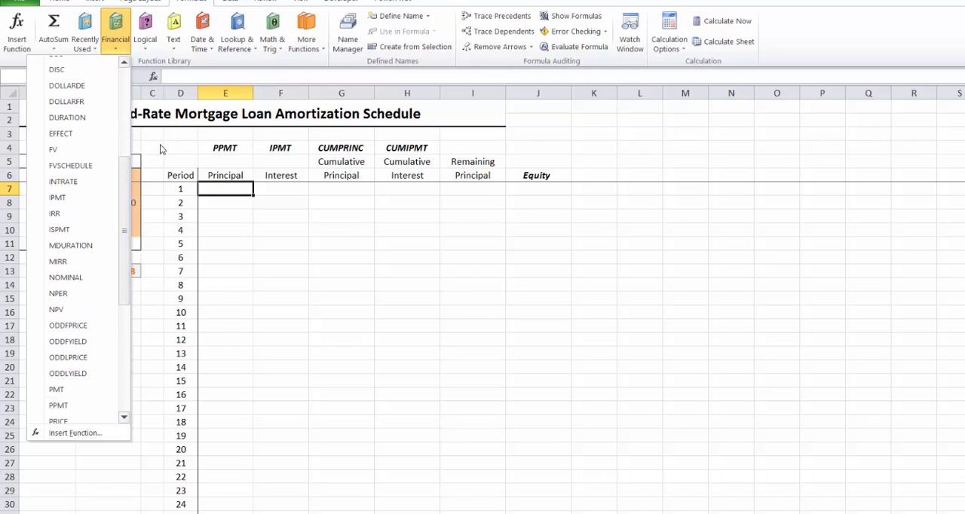
drag(126, 181, 125, 221)
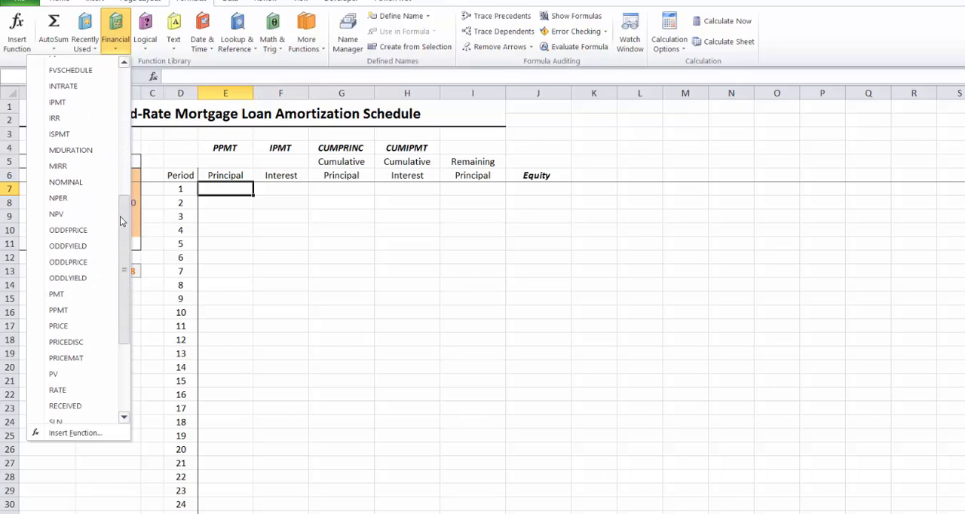
click(58, 311)
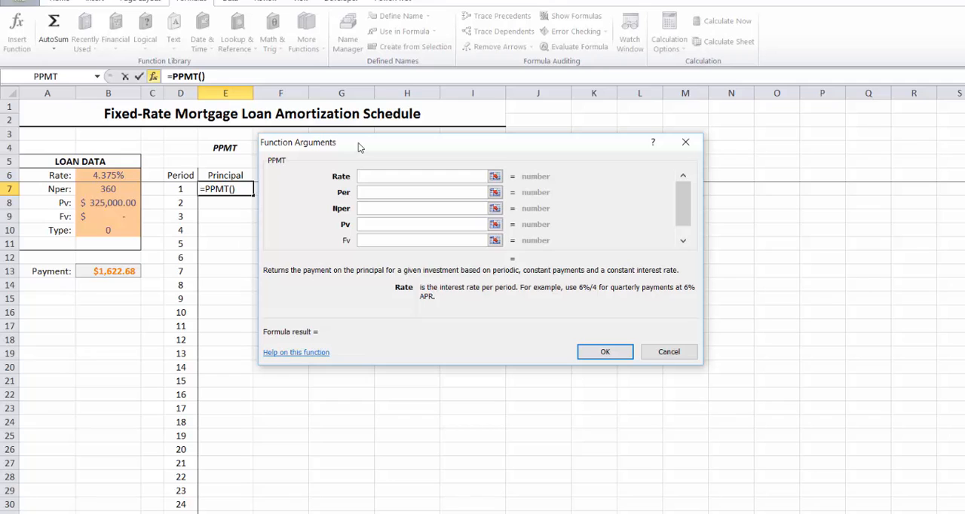
drag(364, 140, 379, 137)
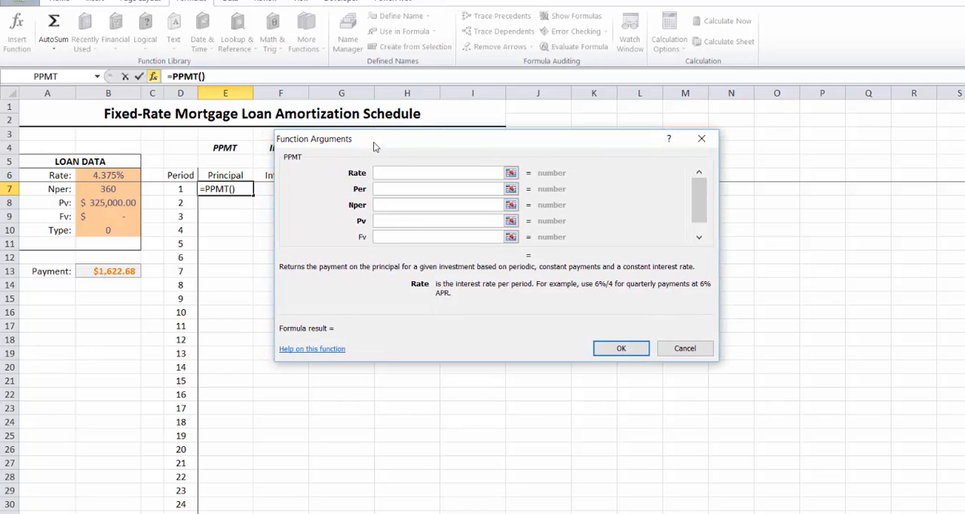
click(97, 174)
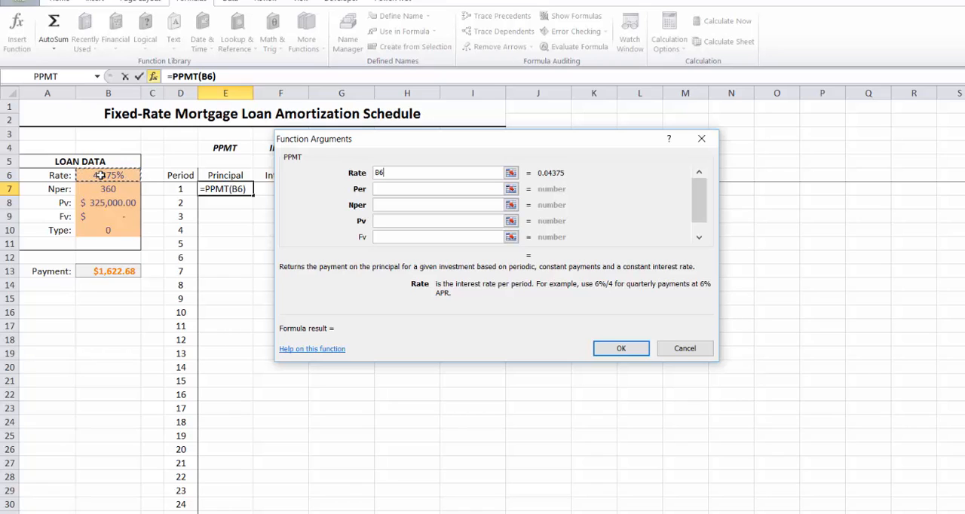
key(F4)
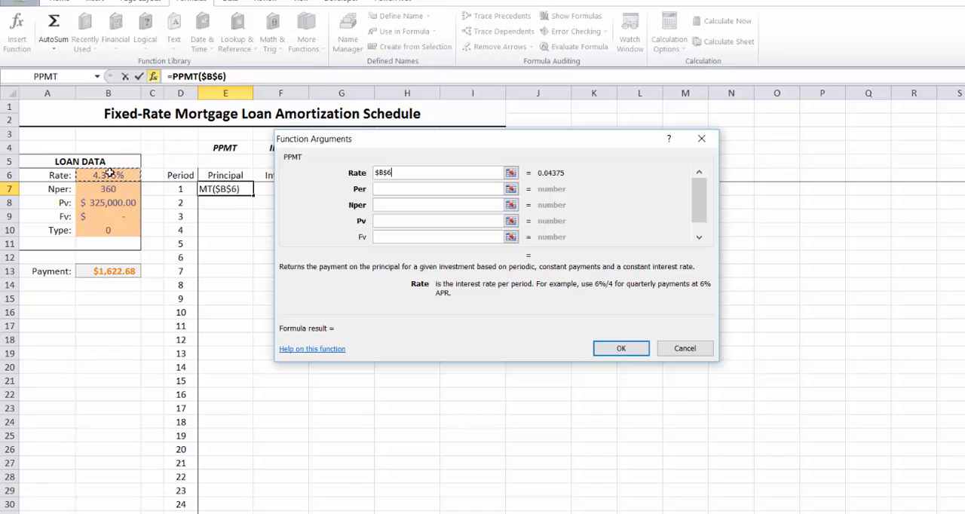
text(/1)
text(2)
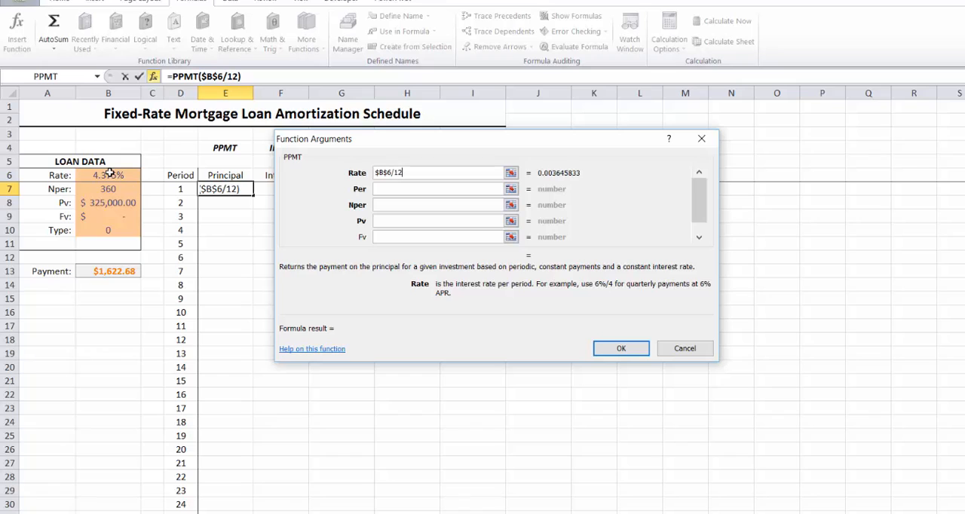
Set the PPMT function's Per argument to D7 and its Nper argument to the absolute reference $B$7
click(400, 189)
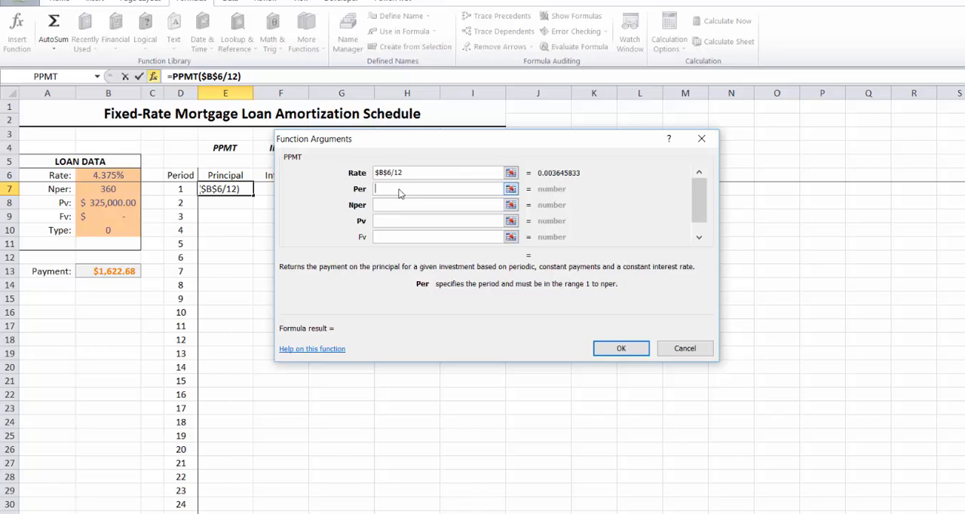
click(180, 189)
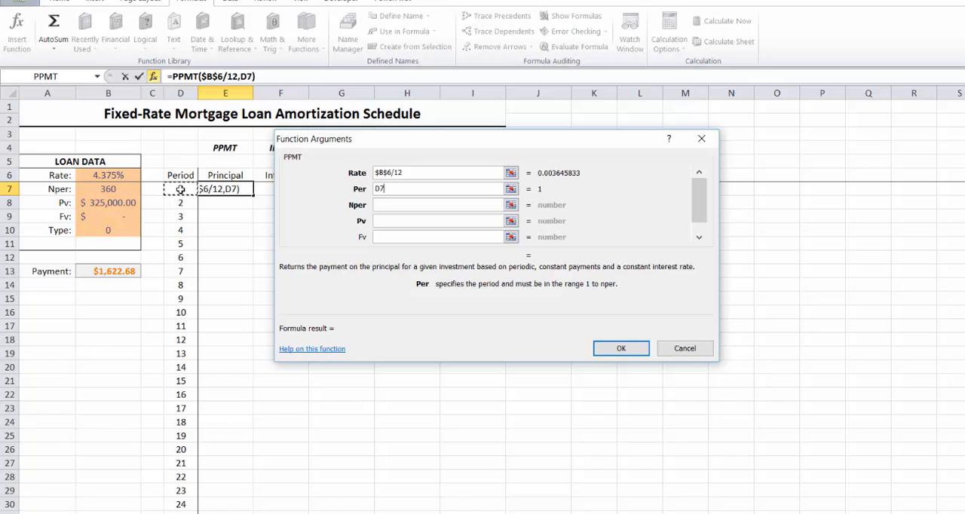
click(400, 205)
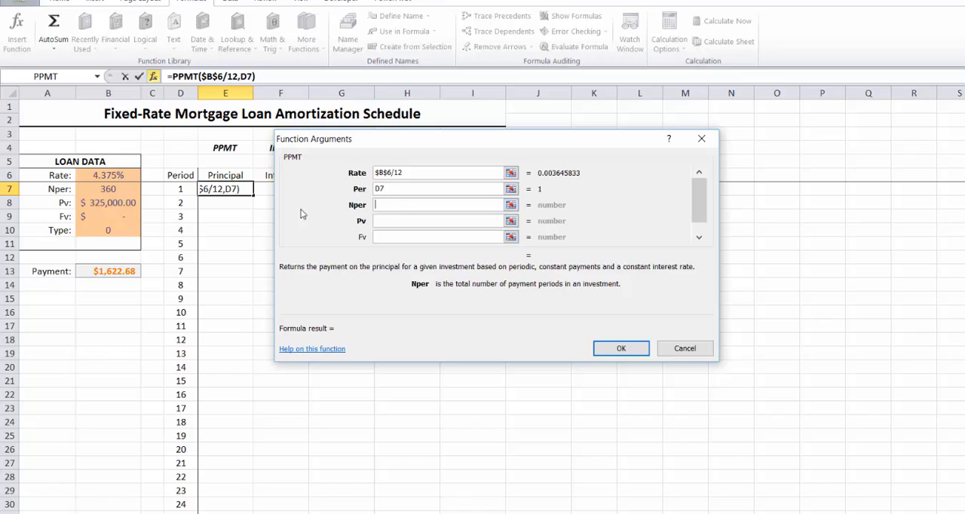
click(120, 190)
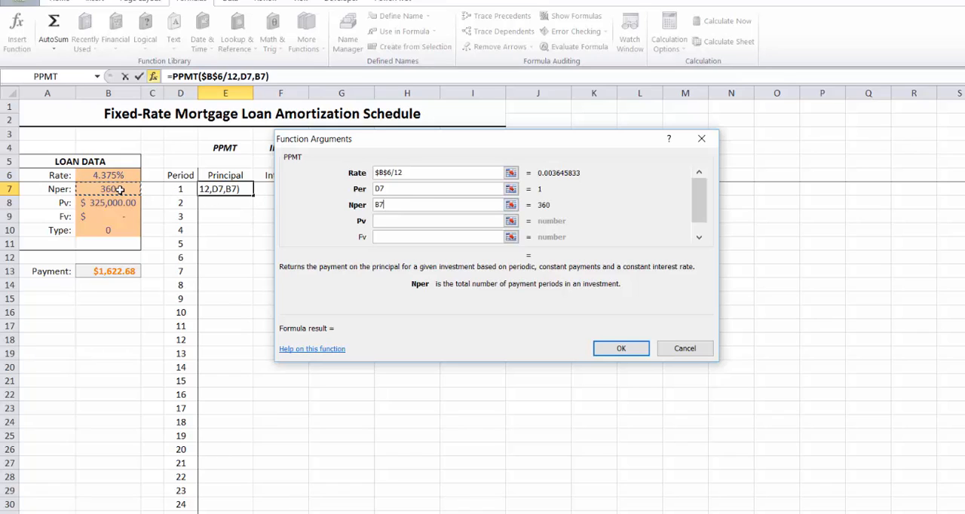
key(F4)
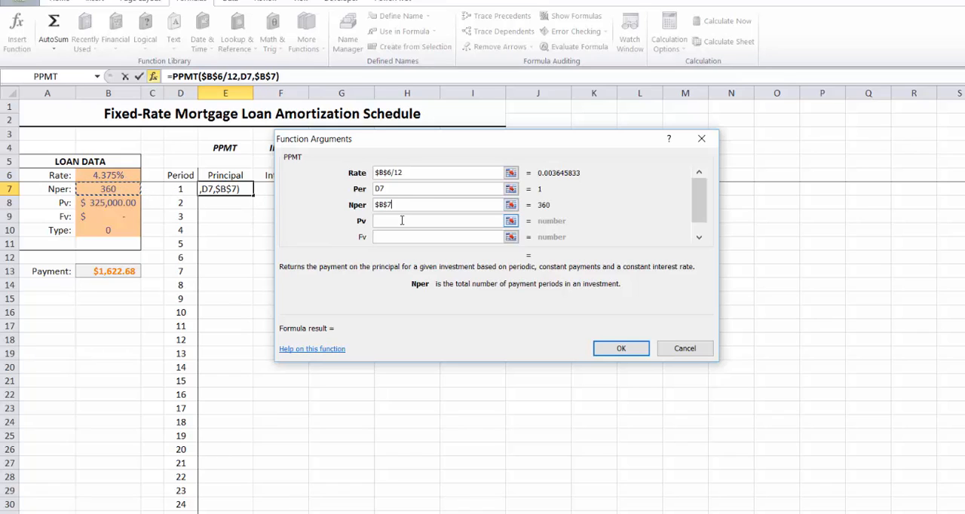
Set the PPMT function's Pv argument to the absolute reference $B$8 and its Fv argument to $B$9
click(402, 220)
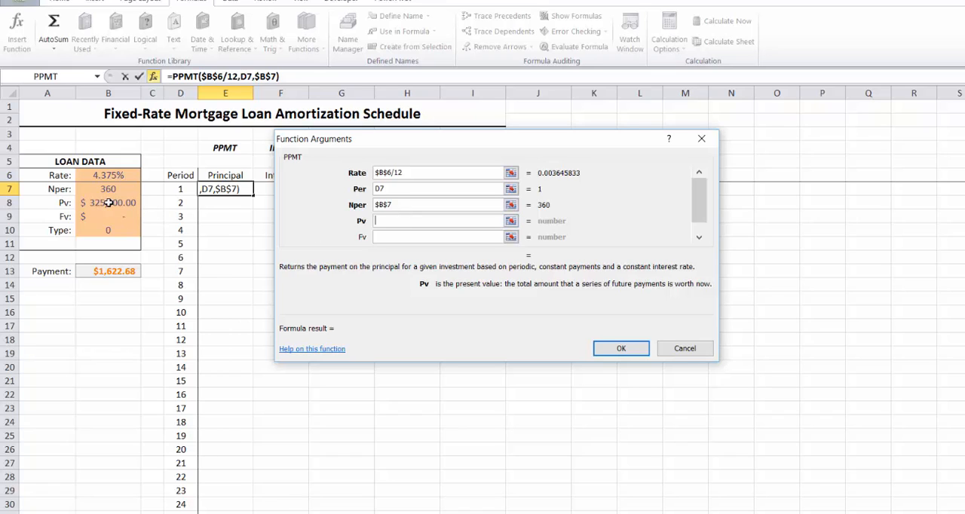
click(108, 203)
key(F4)
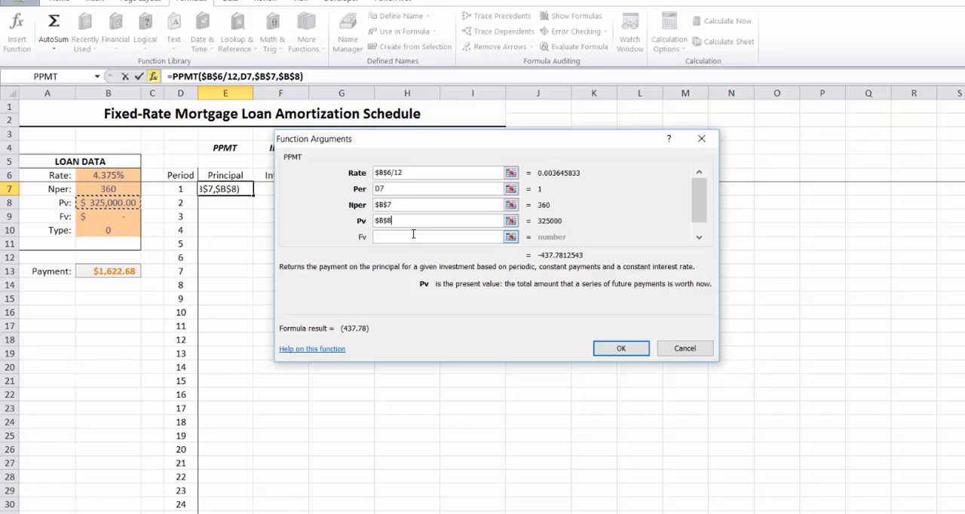
click(407, 238)
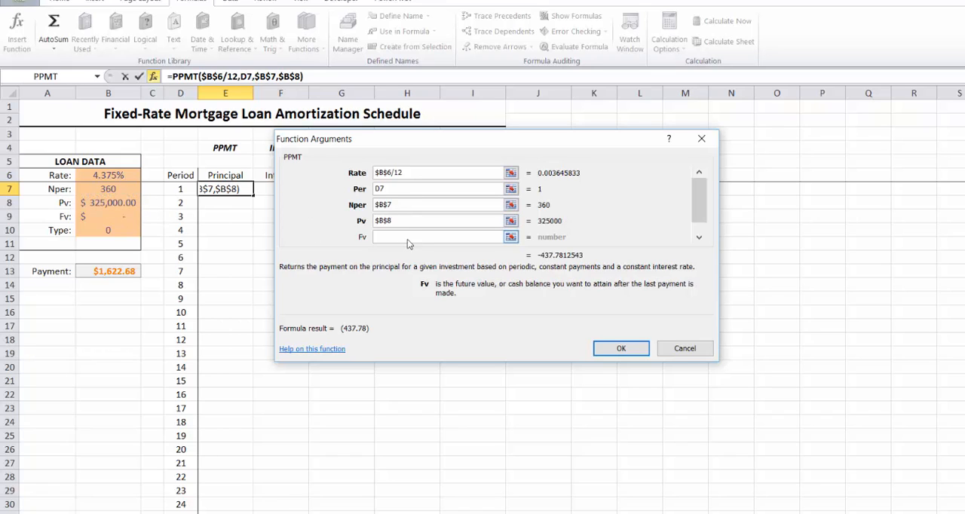
click(113, 217)
key(F4)
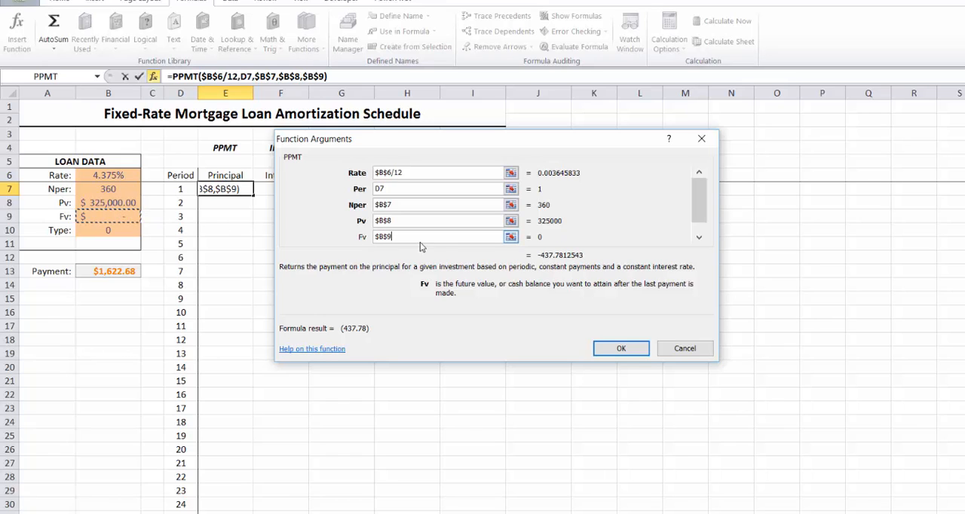
Set the PPMT function's Type argument to $B$10, confirm it, and fill the formula from E7 down to E30
click(698, 238)
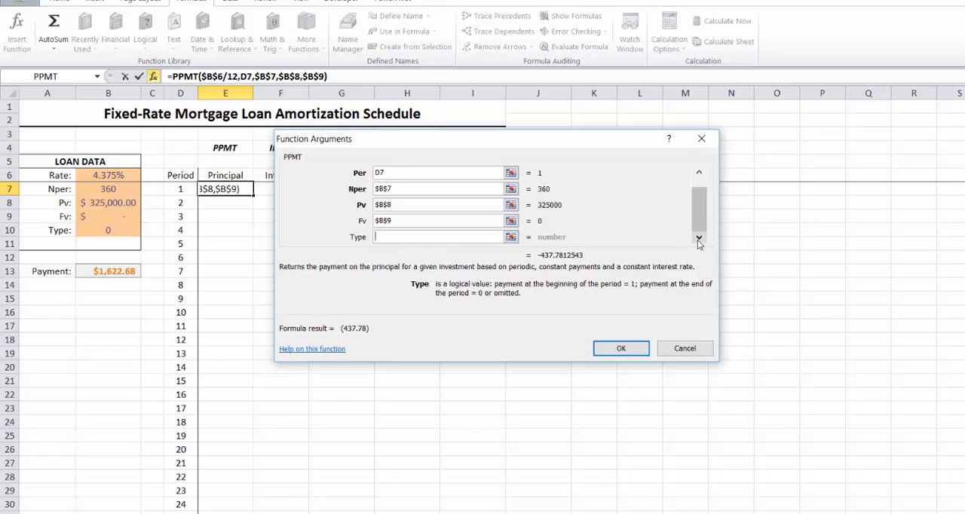
click(114, 230)
key(F4)
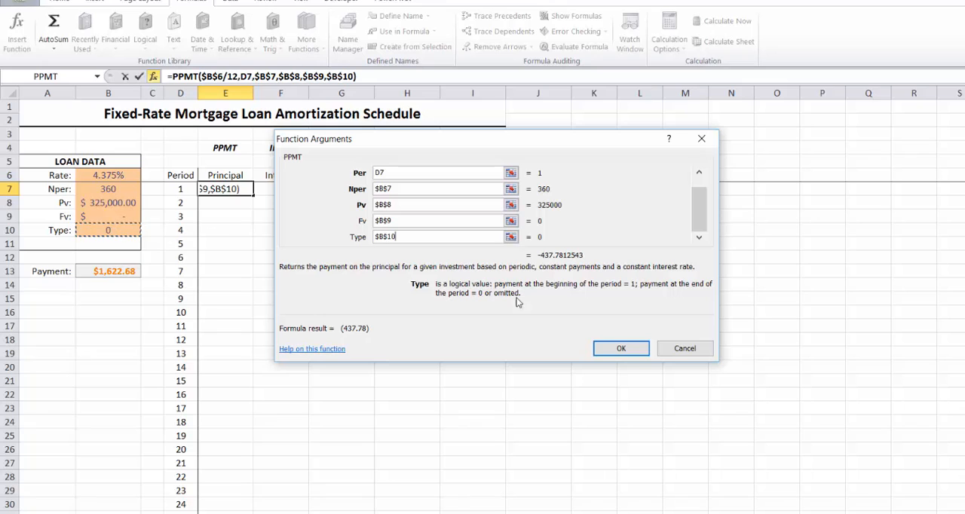
click(632, 350)
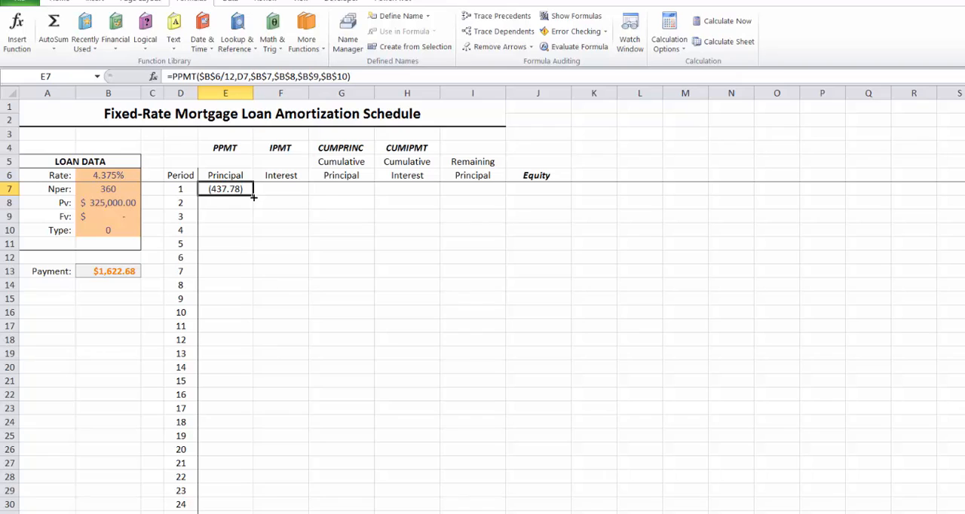
drag(254, 197, 233, 505)
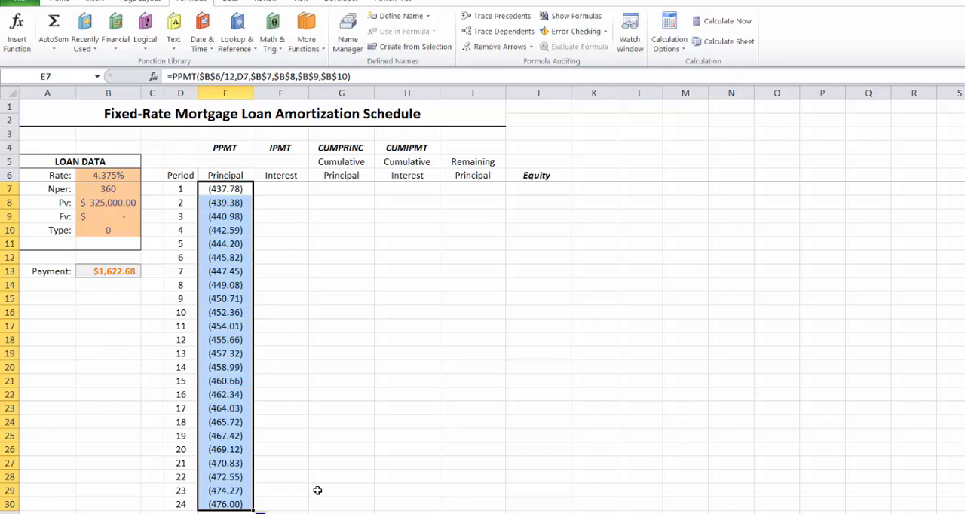
click(317, 489)
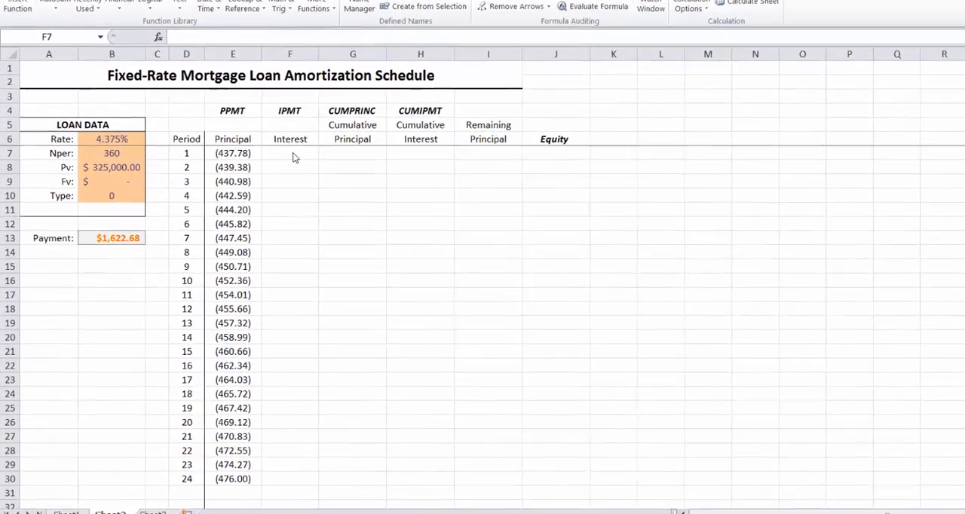
Insert the financial function IPMT in Interest cell F7 and set its Rate argument to $B$6/12
click(251, 194)
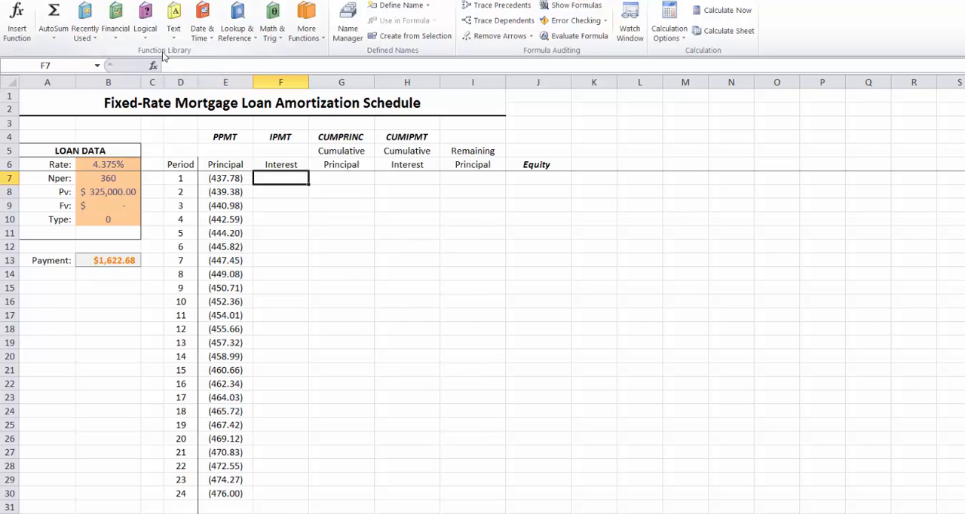
click(115, 23)
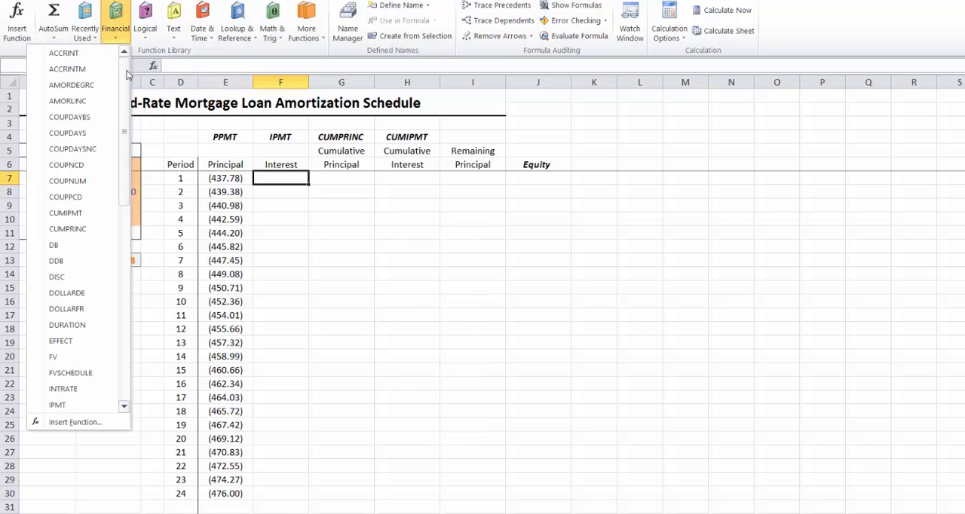
drag(125, 74, 117, 165)
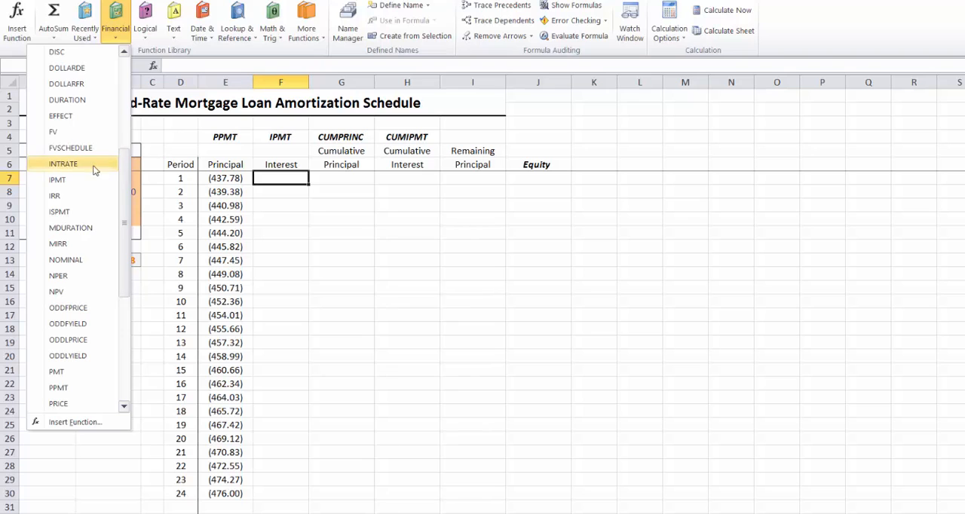
click(71, 180)
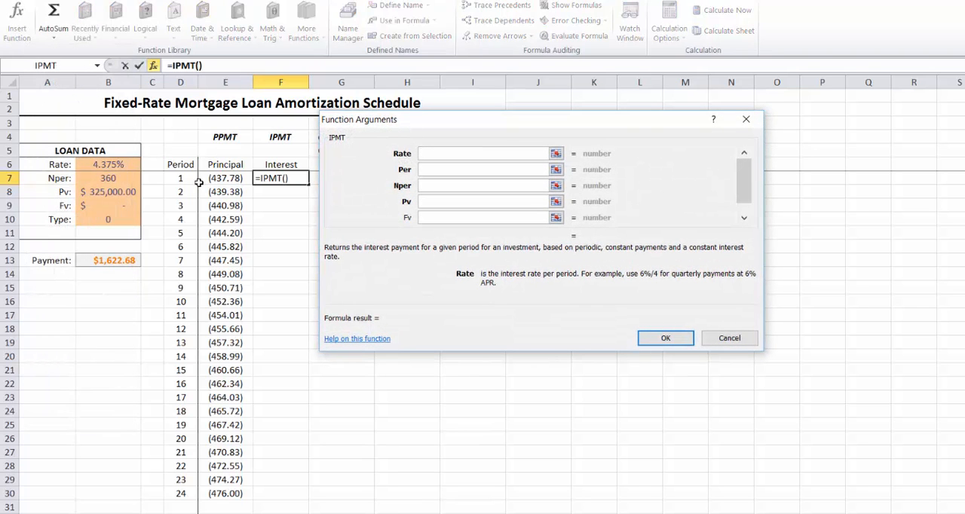
click(111, 164)
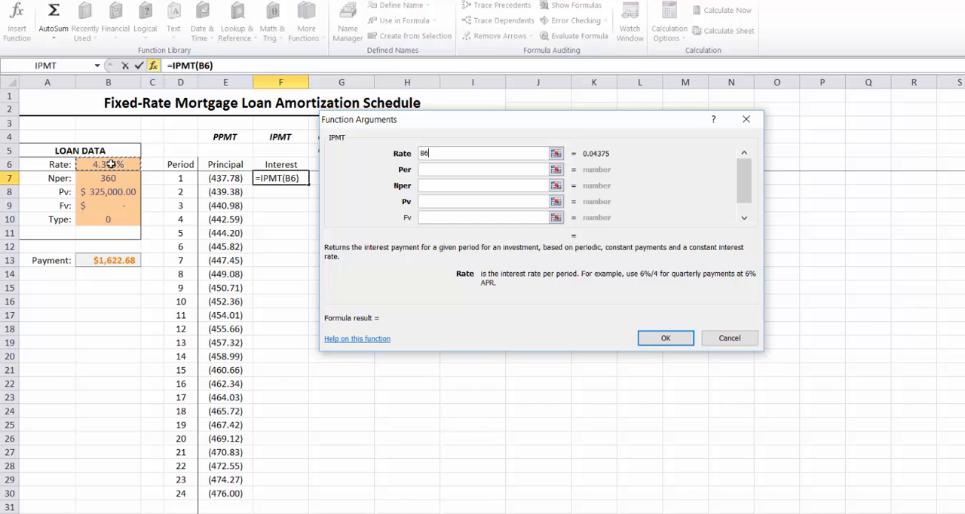
key(F4)
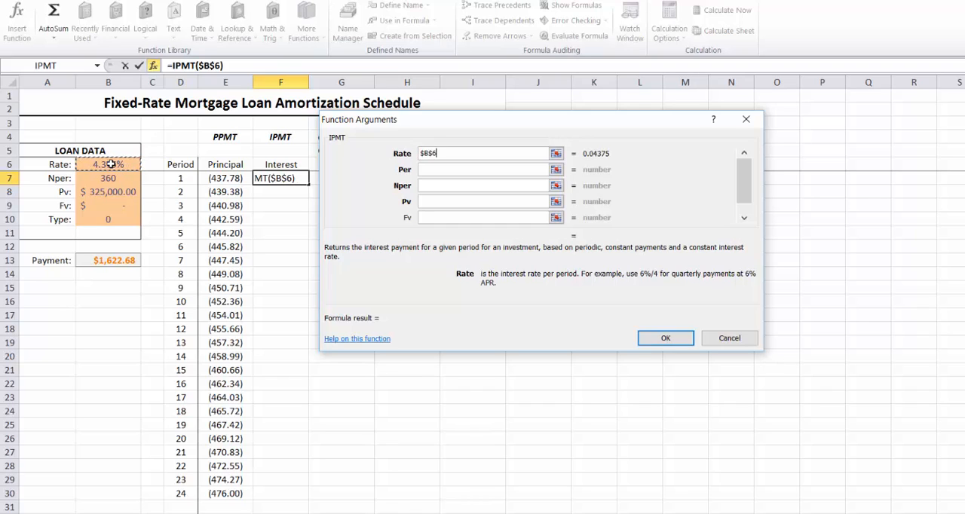
text(/12)
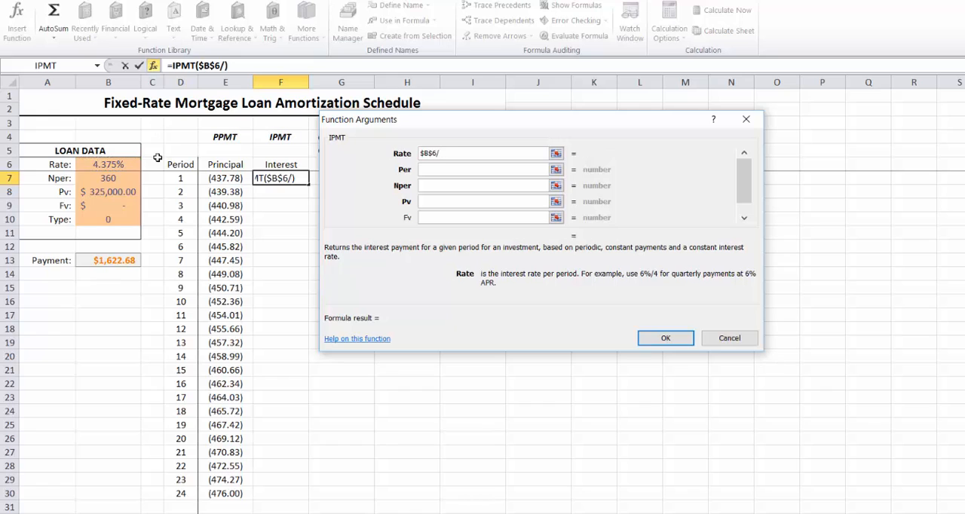
Set the IPMT function's Per argument to D7 and its Nper argument to the absolute reference $B$7
click(434, 169)
click(181, 178)
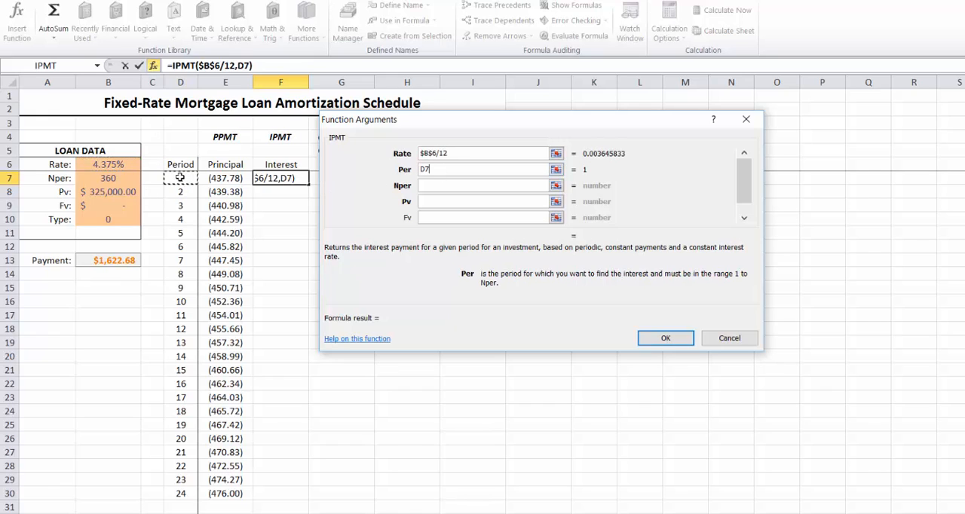
click(437, 185)
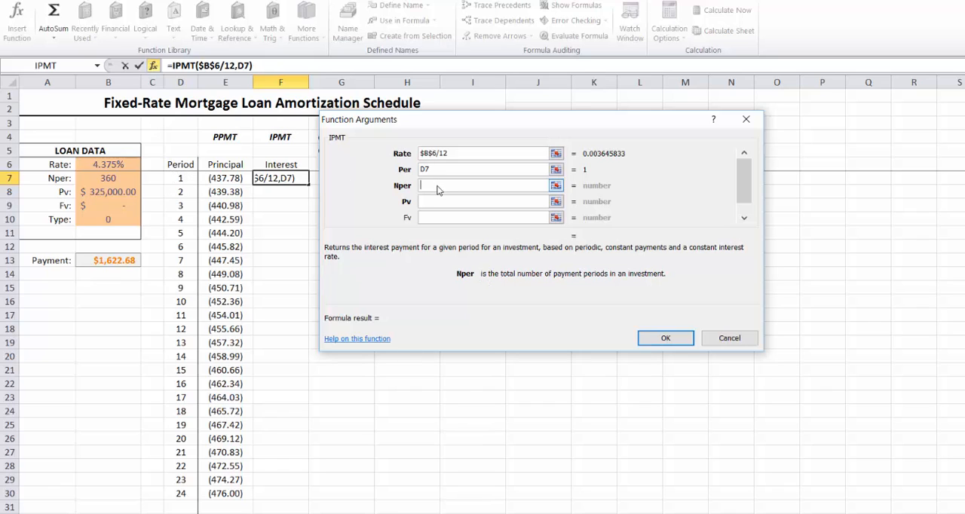
click(110, 179)
key(F4)
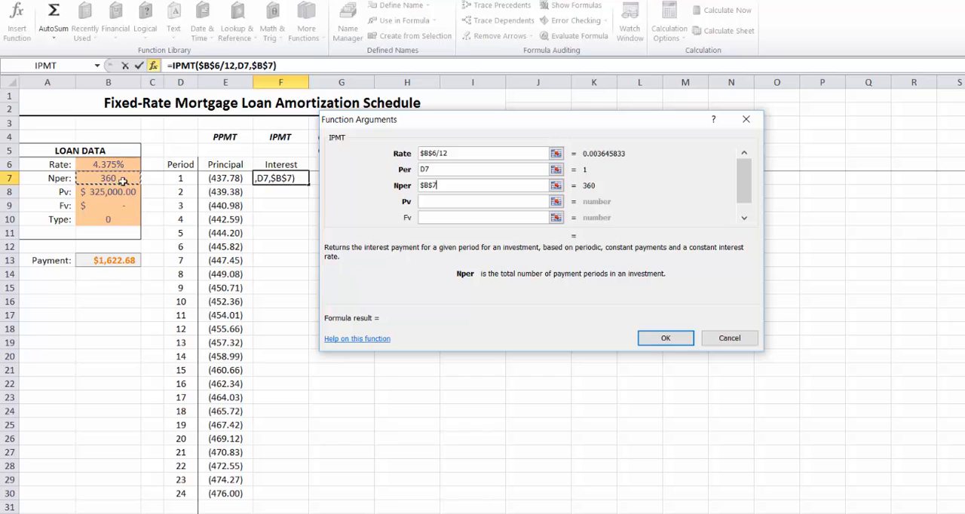
Set the IPMT function's Pv argument to the absolute reference $B$8 and its Fv argument to $B$9
click(434, 202)
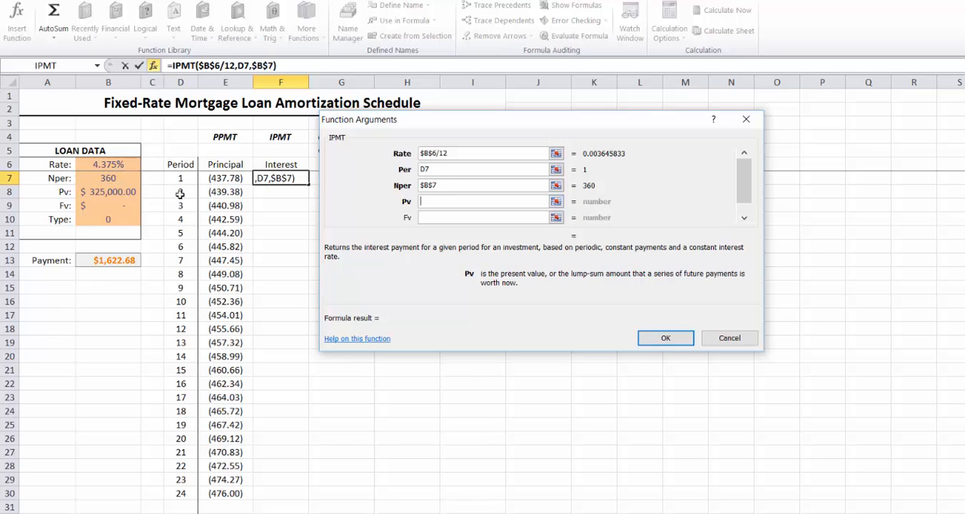
click(126, 192)
key(F4)
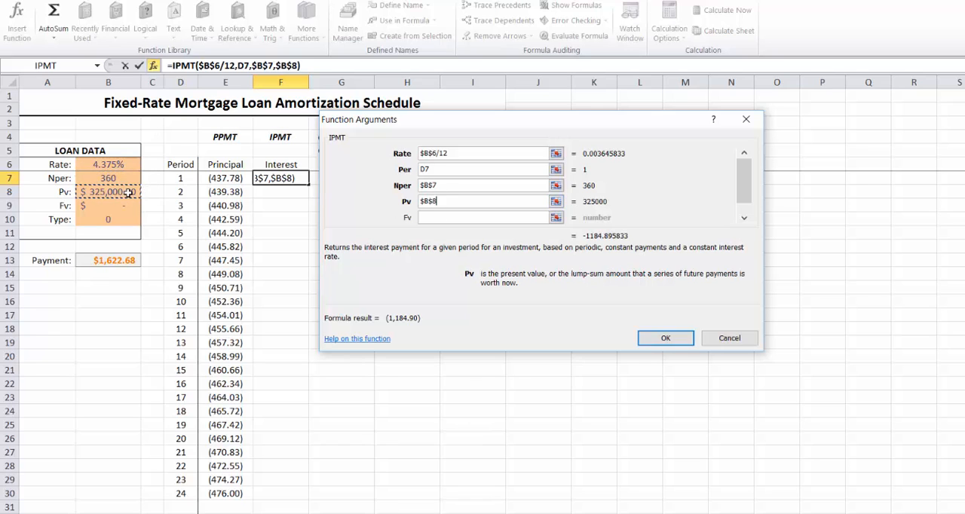
click(458, 218)
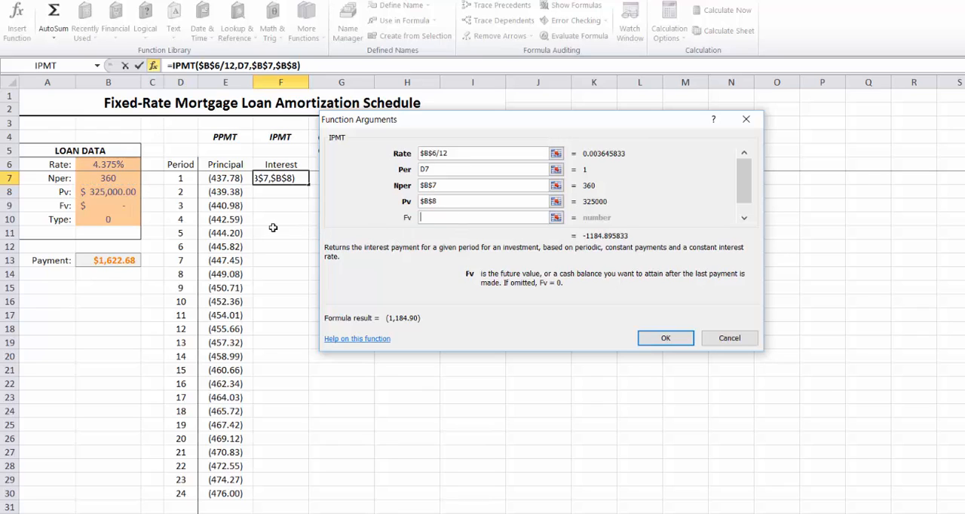
click(123, 209)
key(F4)
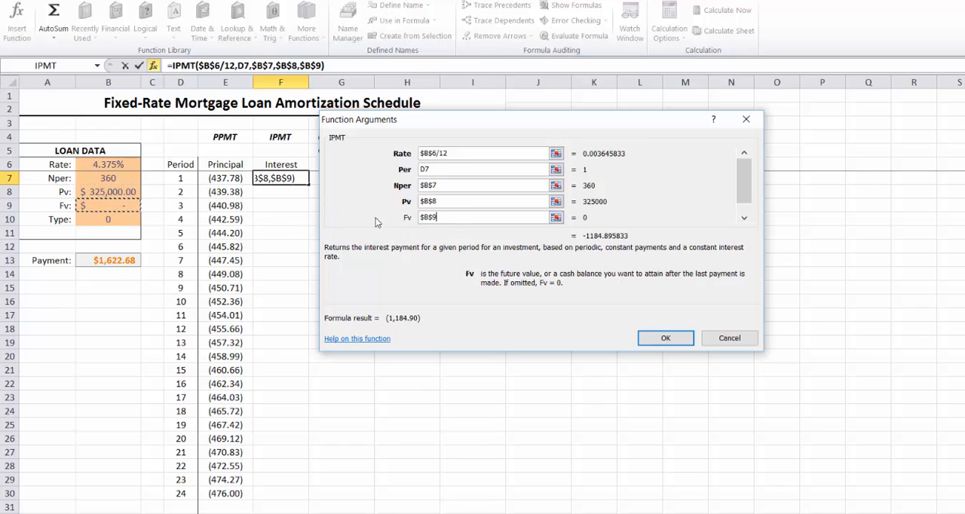
Set the IPMT function's Type argument to the absolute reference $B$10 and confirm the formula
click(742, 219)
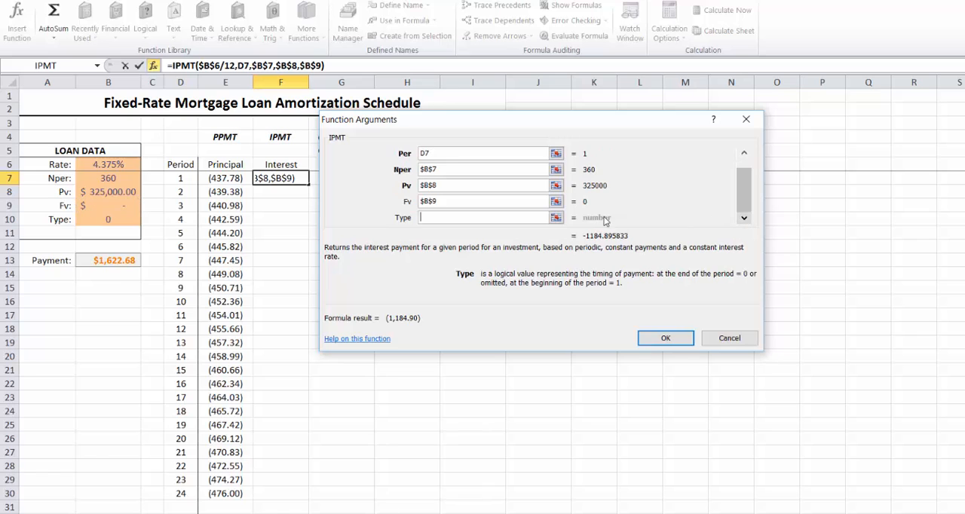
click(121, 221)
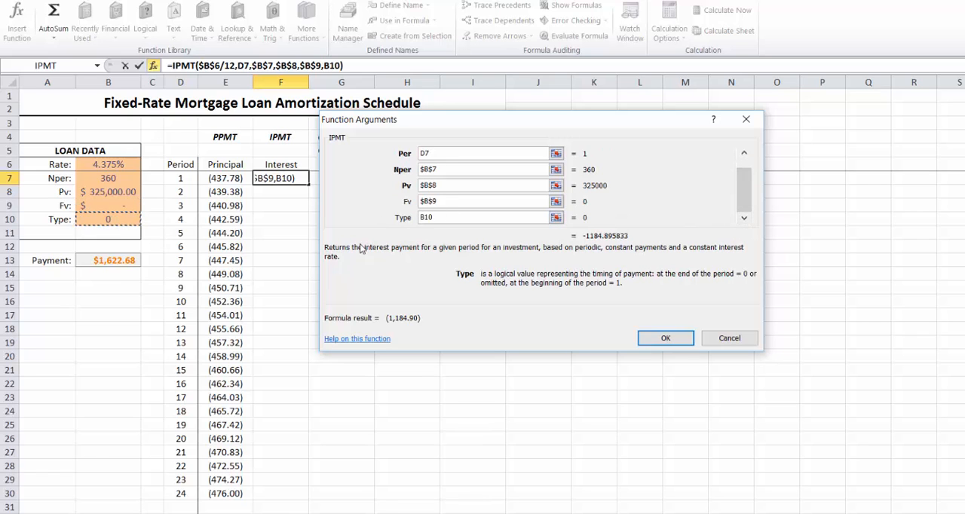
key(F4)
click(668, 341)
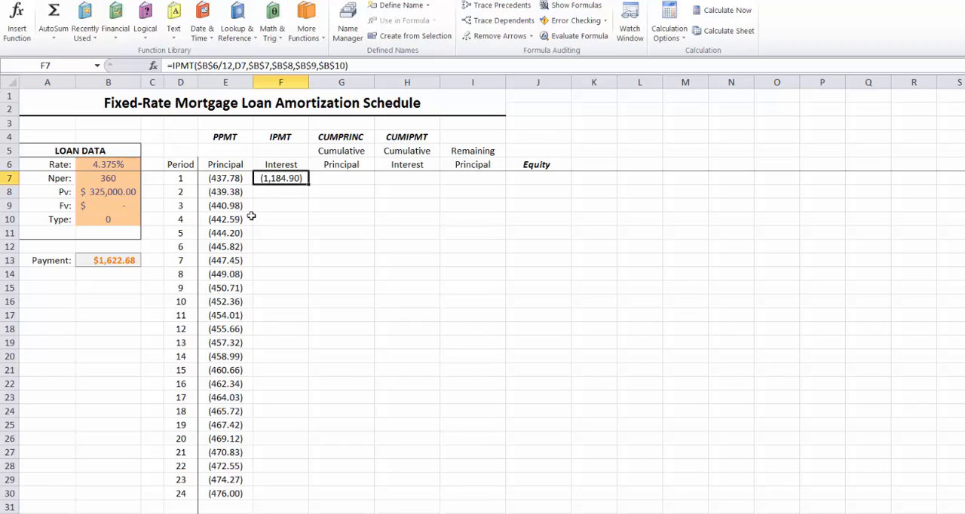
Check the first period's total payment with the formula =E7+F7 in cell B15, and clear the cell
click(115, 287)
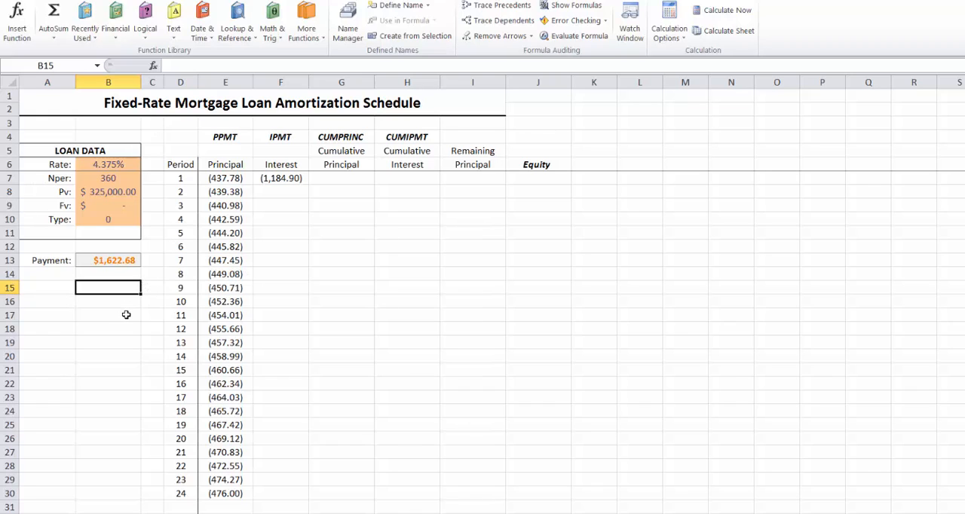
text(=)
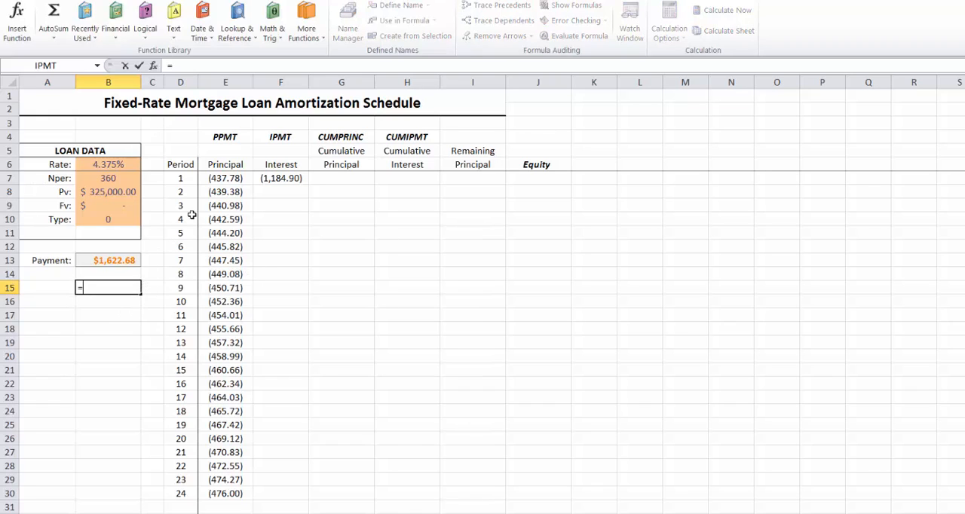
click(218, 179)
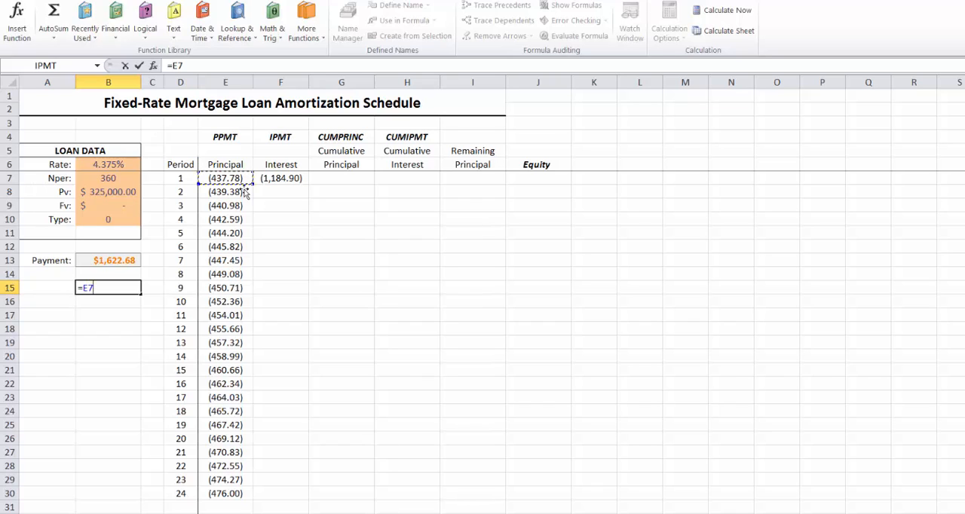
text(+)
click(289, 180)
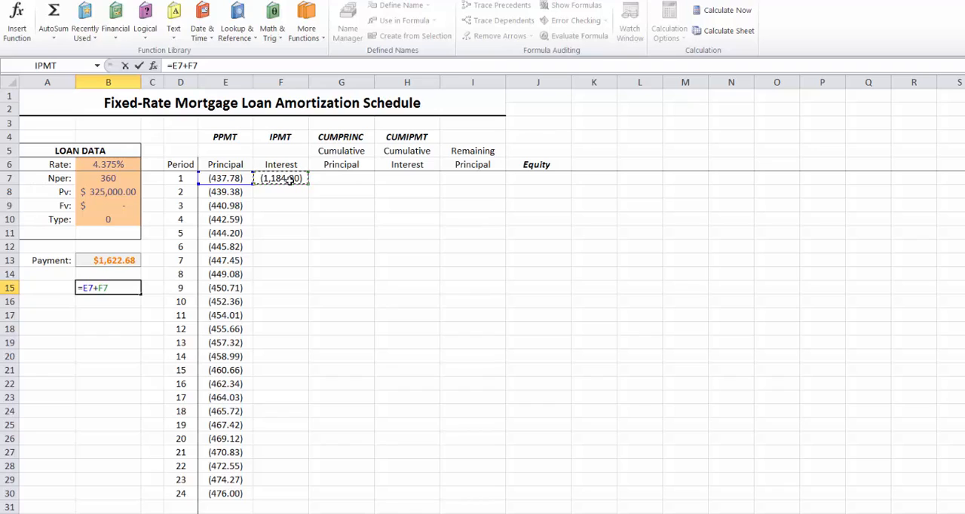
key(Return)
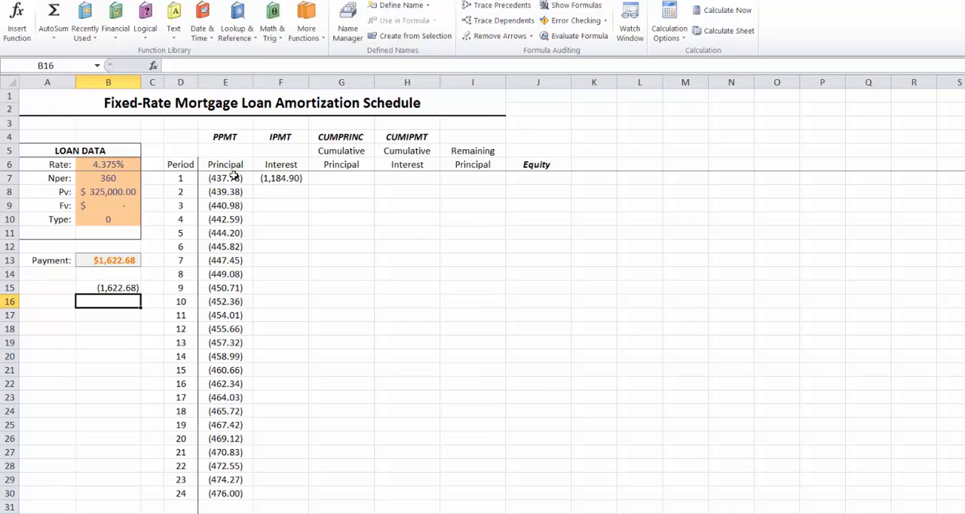
click(115, 288)
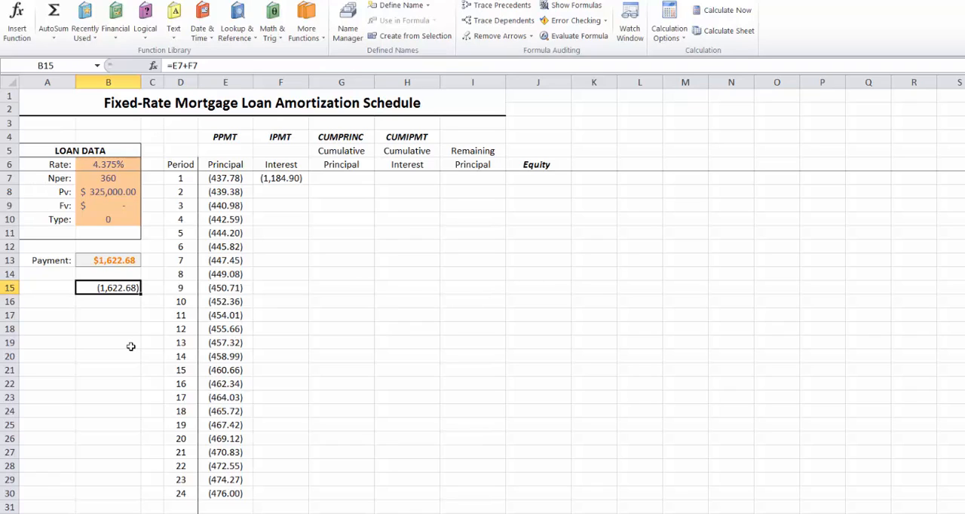
key(Delete)
Fill the IPMT formula from Interest cell F7 down to F30
click(277, 178)
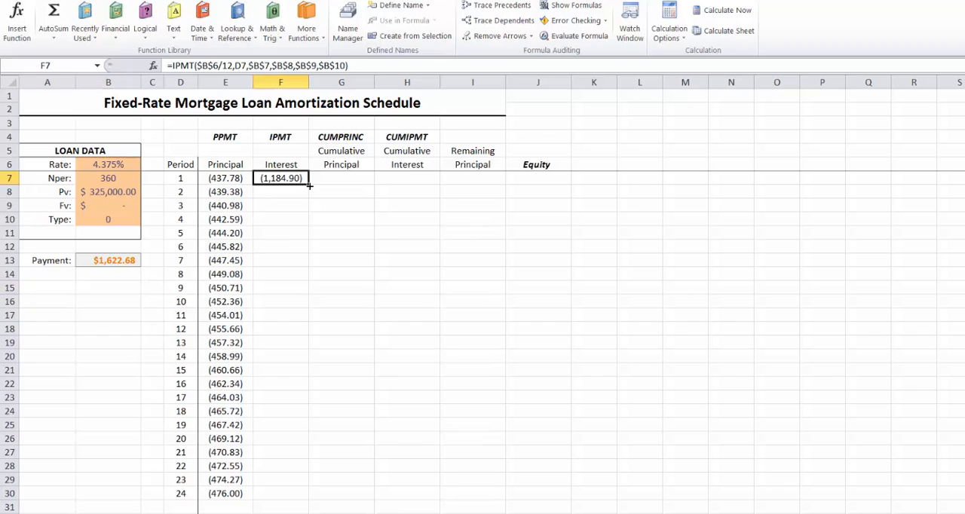
drag(307, 187, 300, 495)
click(407, 423)
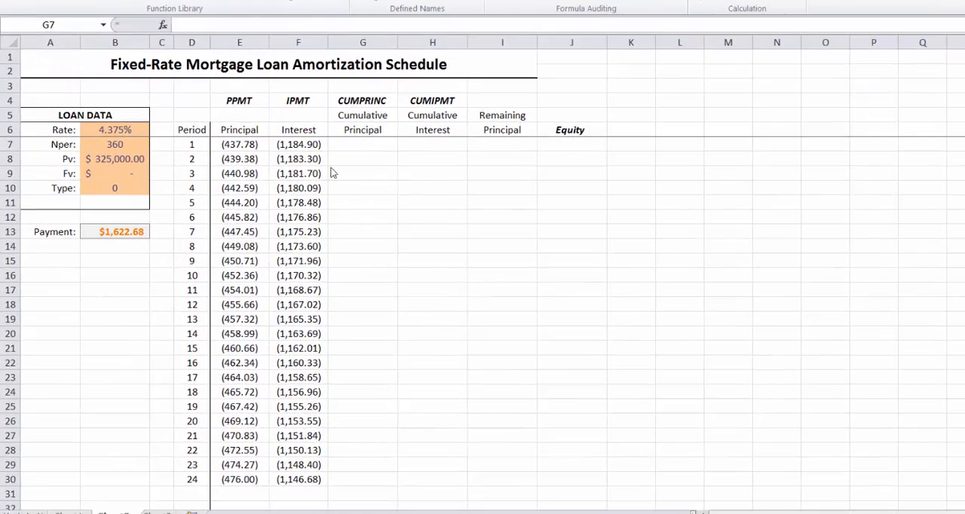
Start a CUMPRINC function in Cumulative Principal cell G7 and set its Rate argument to $B$6/12
click(338, 183)
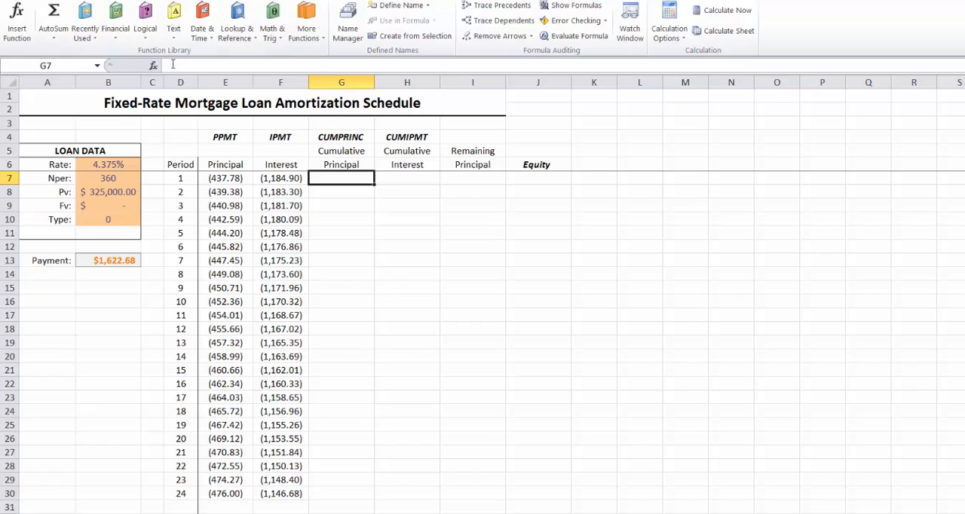
click(119, 36)
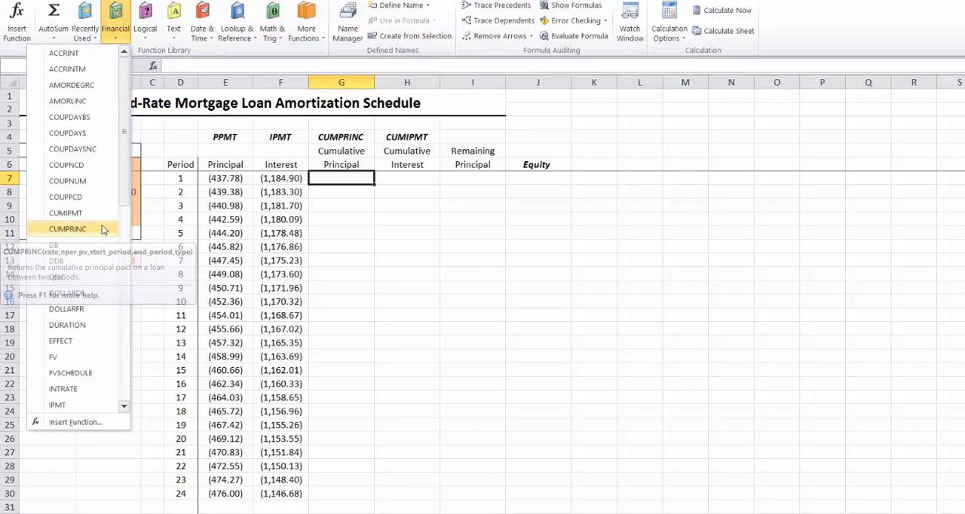
click(85, 230)
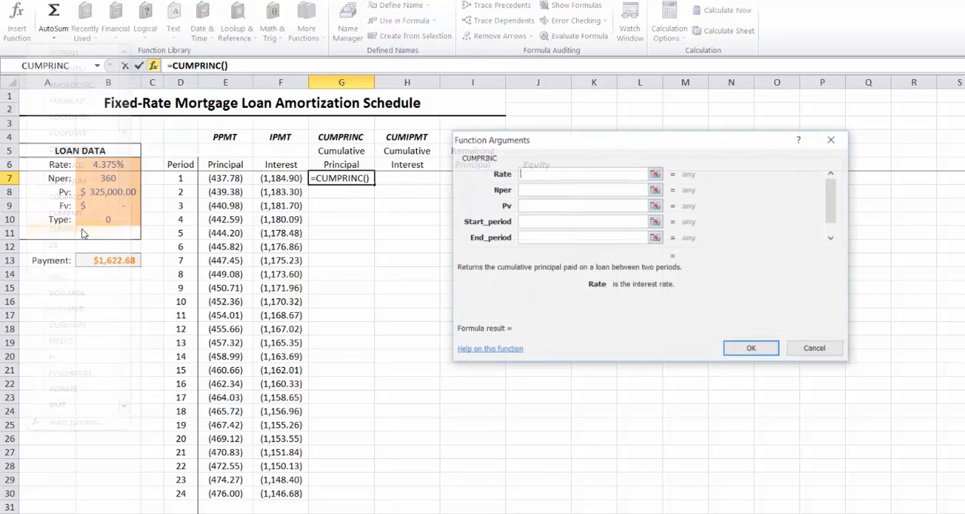
click(126, 165)
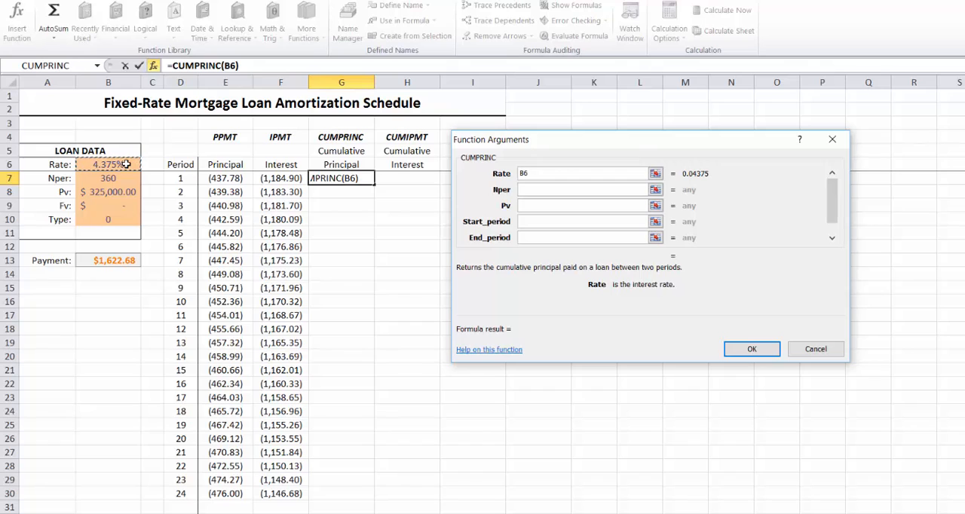
key(F4)
text(/12)
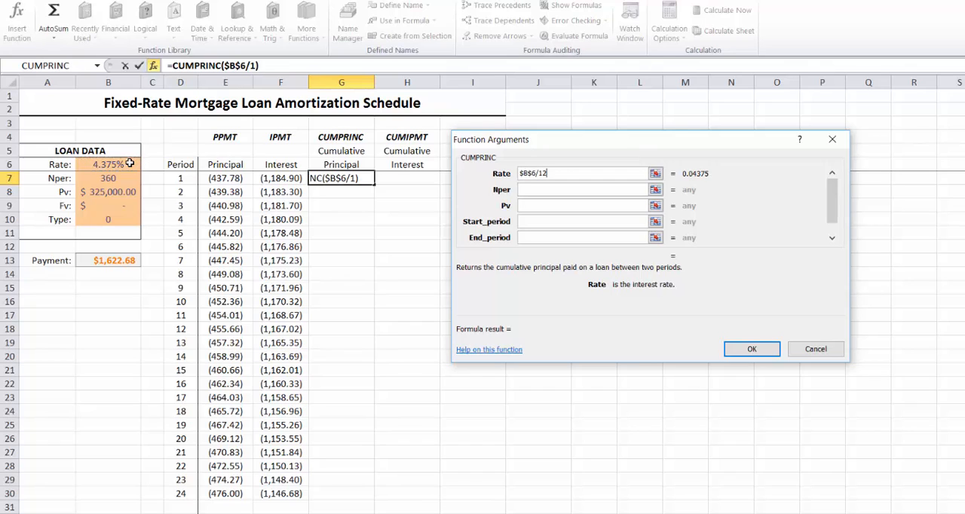
Set the CUMPRINC function's Nper argument to the absolute reference $B$7 and its Pv argument to $B$8
click(558, 189)
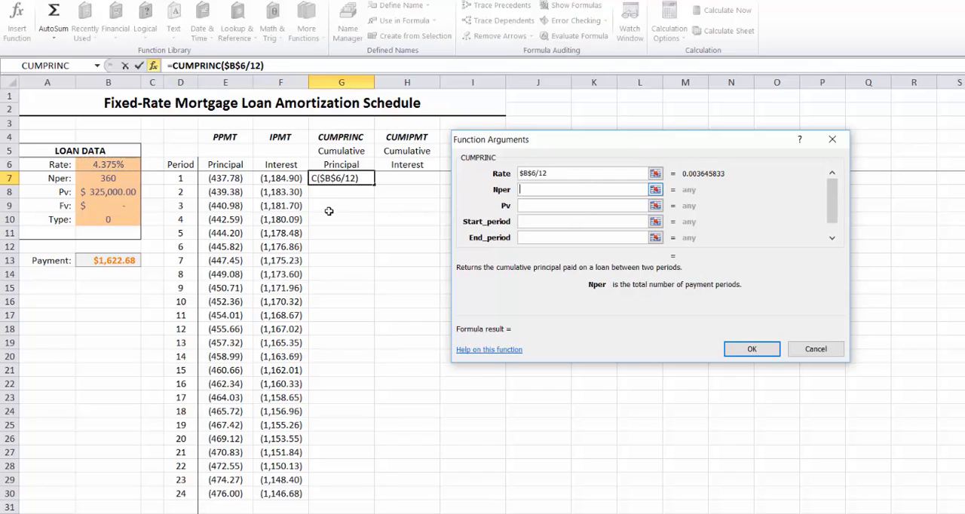
click(119, 178)
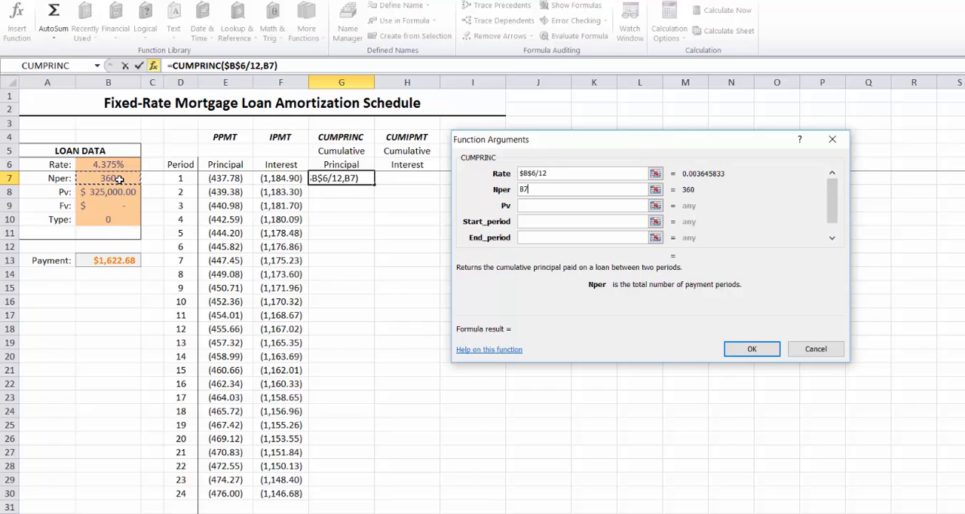
key(F4)
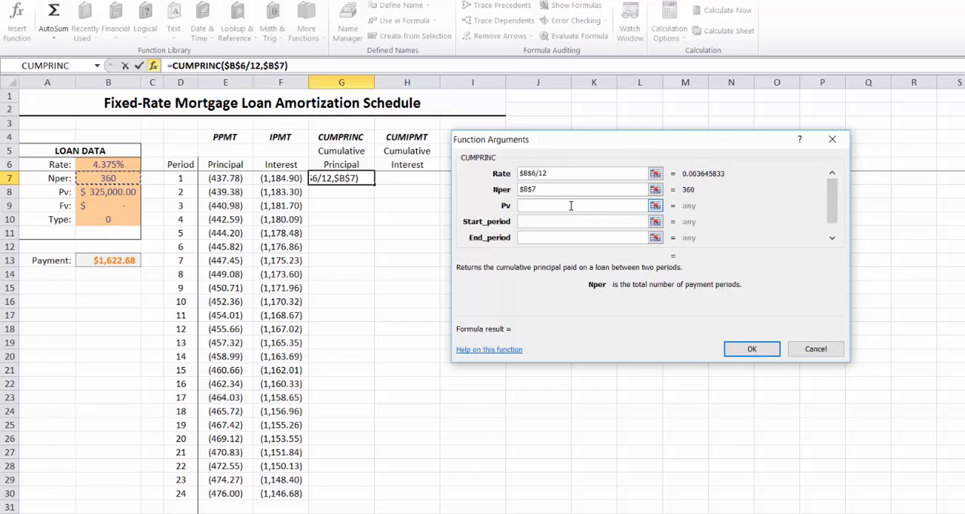
key(Tab)
click(80, 193)
key(F4)
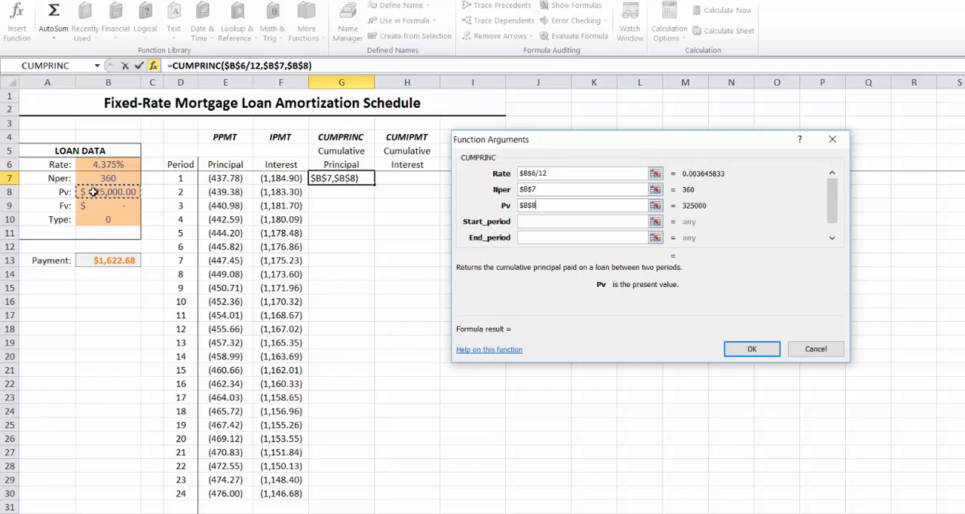
Set the CUMPRINC function's Start_period to the absolute reference $D$7 and its End_period to the relative reference D7
click(559, 221)
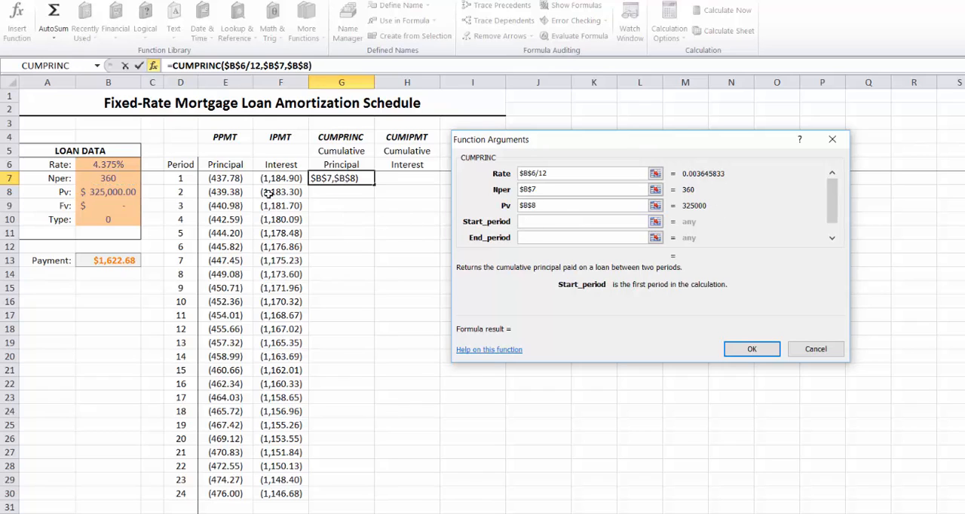
click(181, 181)
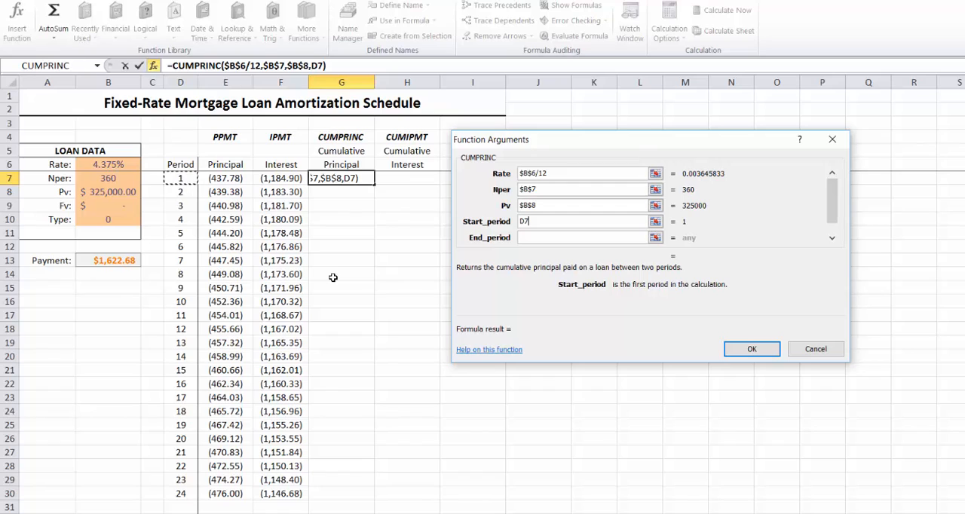
key(F4)
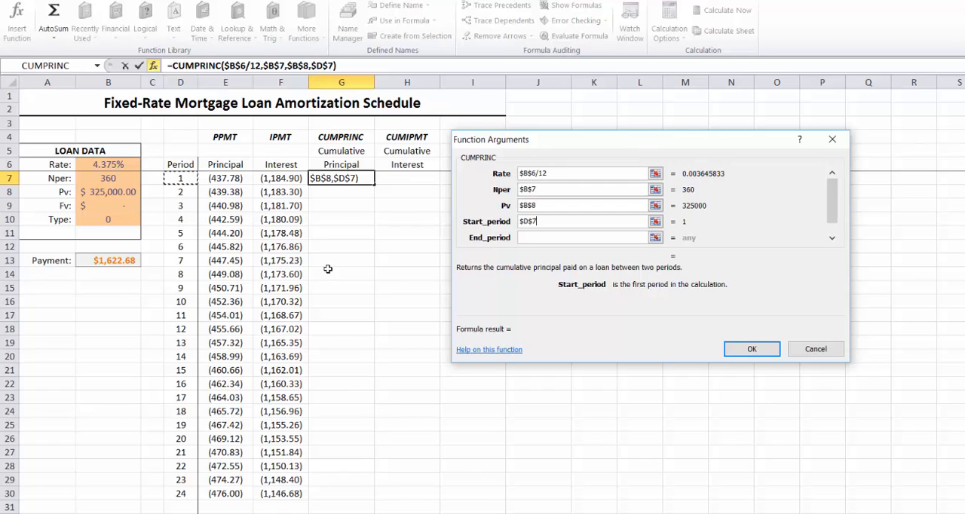
click(534, 238)
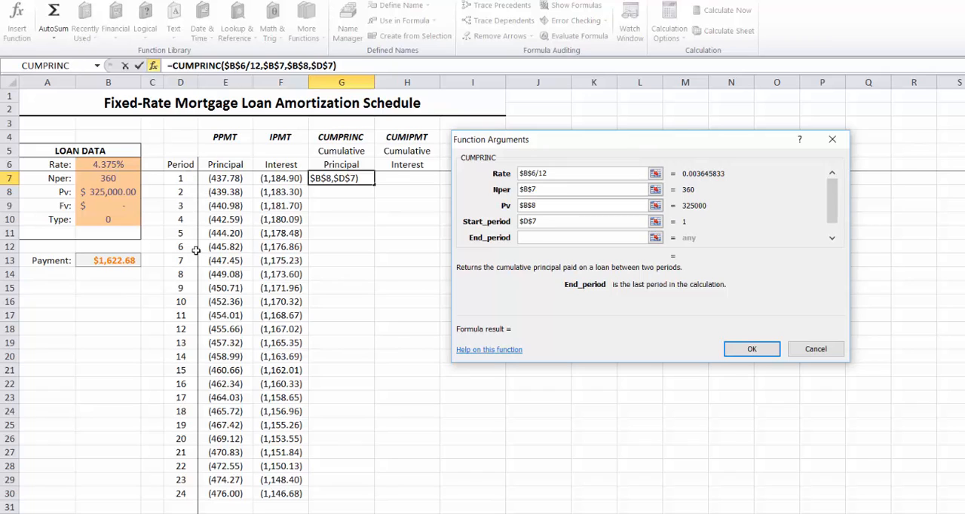
click(181, 179)
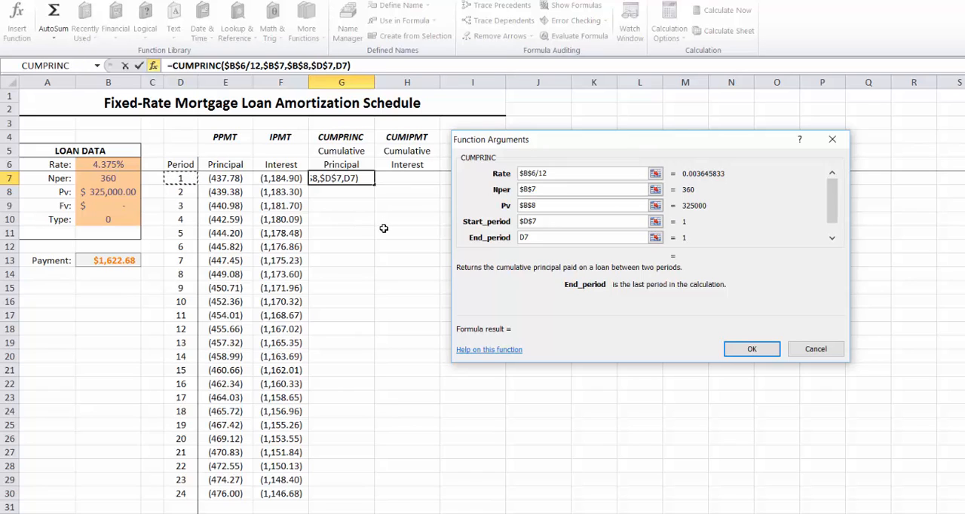
Set the CUMPRINC function's Type argument to the absolute reference $B$10 and confirm the formula
click(832, 238)
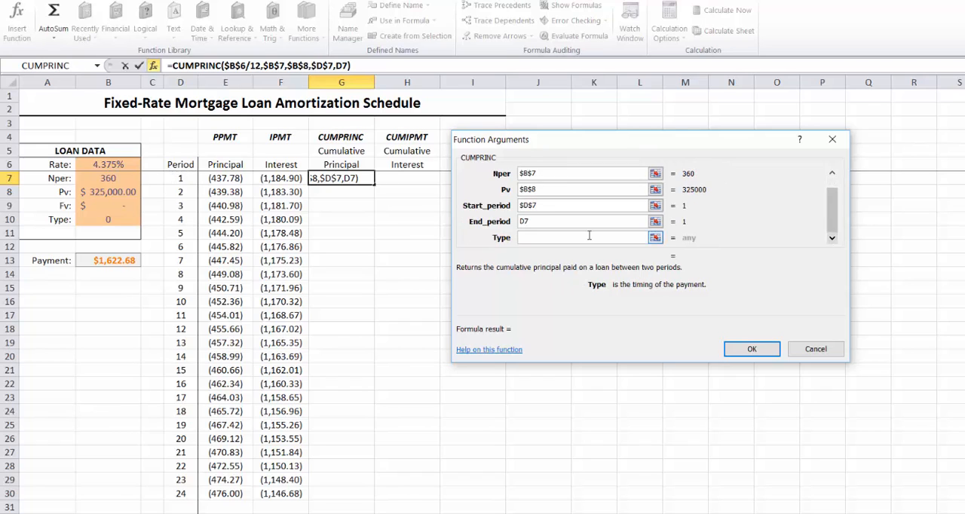
click(124, 219)
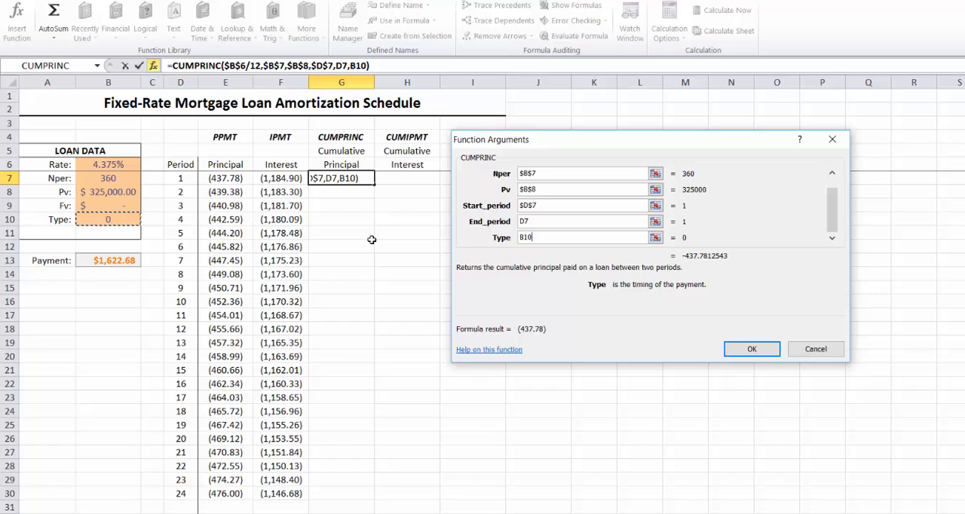
key(F4)
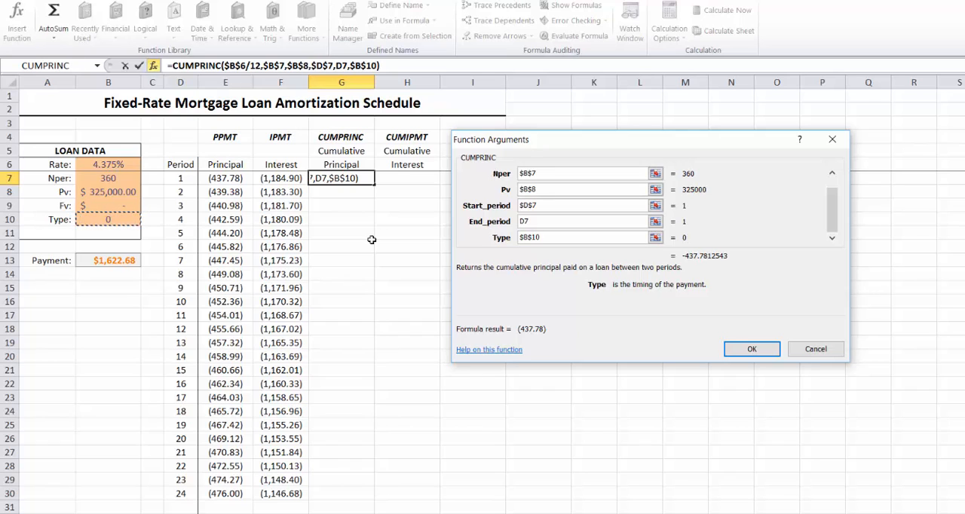
click(749, 349)
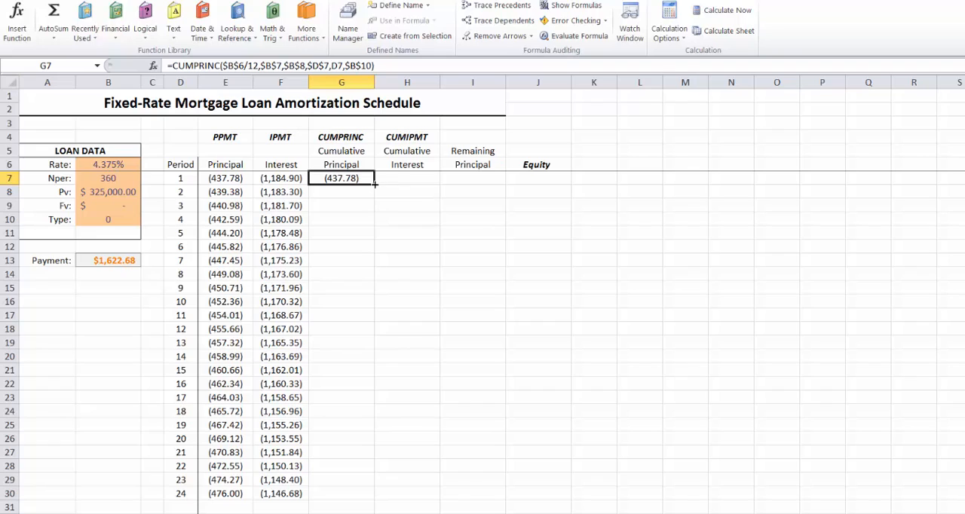
Fill the CUMPRINC formula from Cumulative Principal cell G7 down to G30
drag(373, 185, 375, 199)
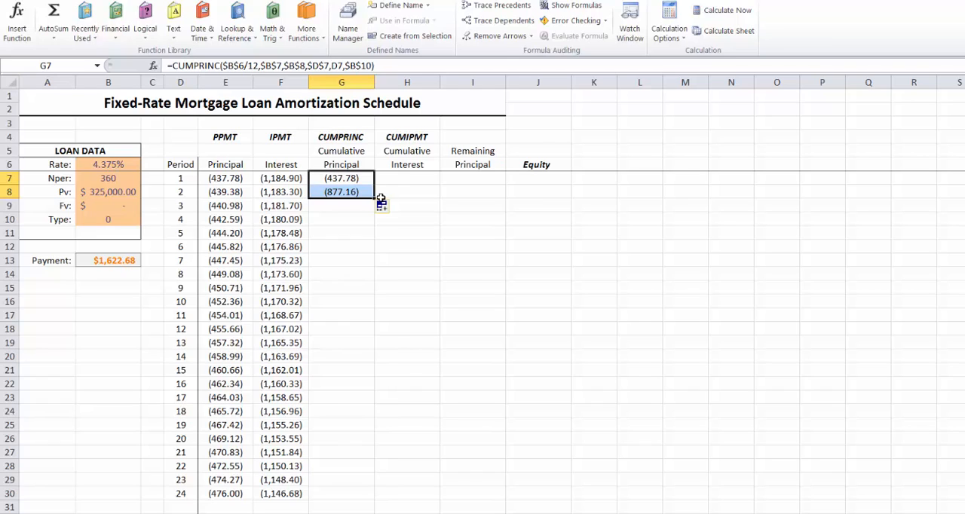
drag(375, 199, 375, 213)
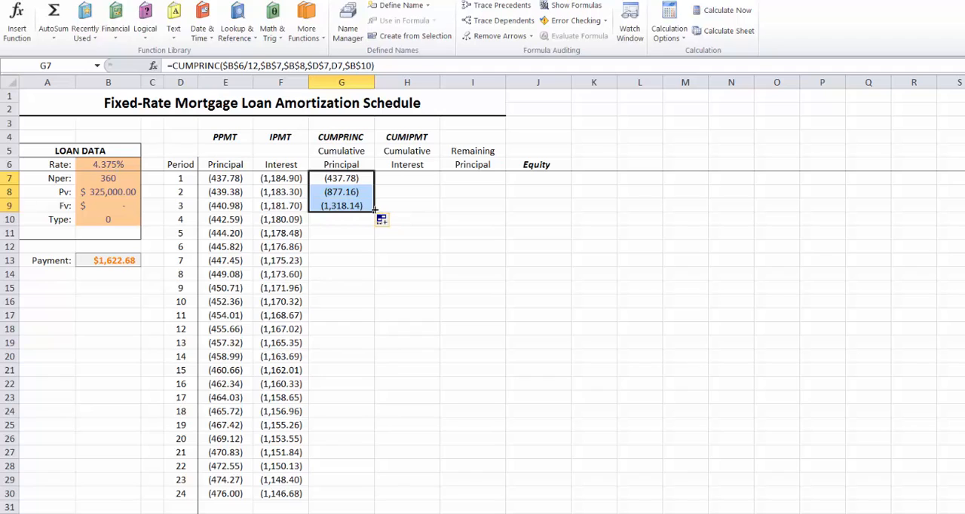
drag(374, 212, 354, 500)
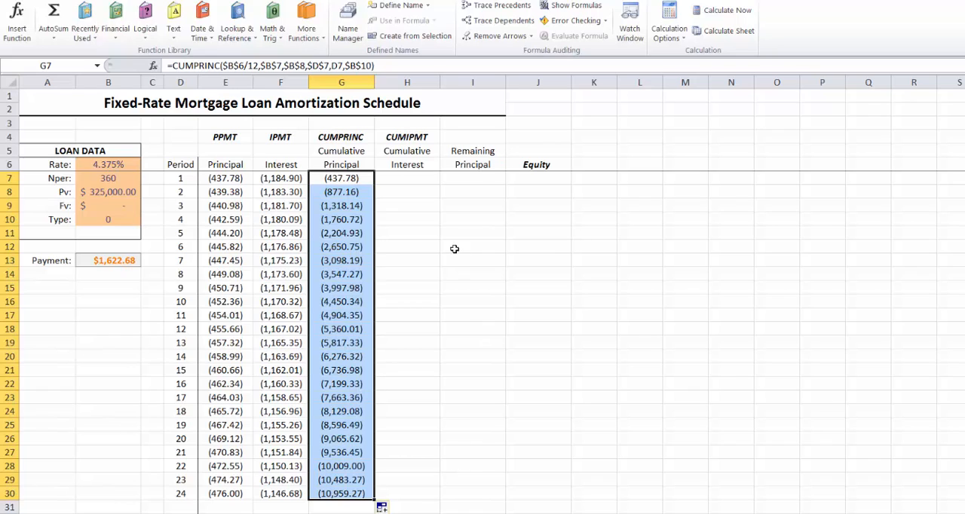
Start a CUMIPMT function in Cumulative Interest cell H7 and set its Rate argument to $B$6/12
click(416, 184)
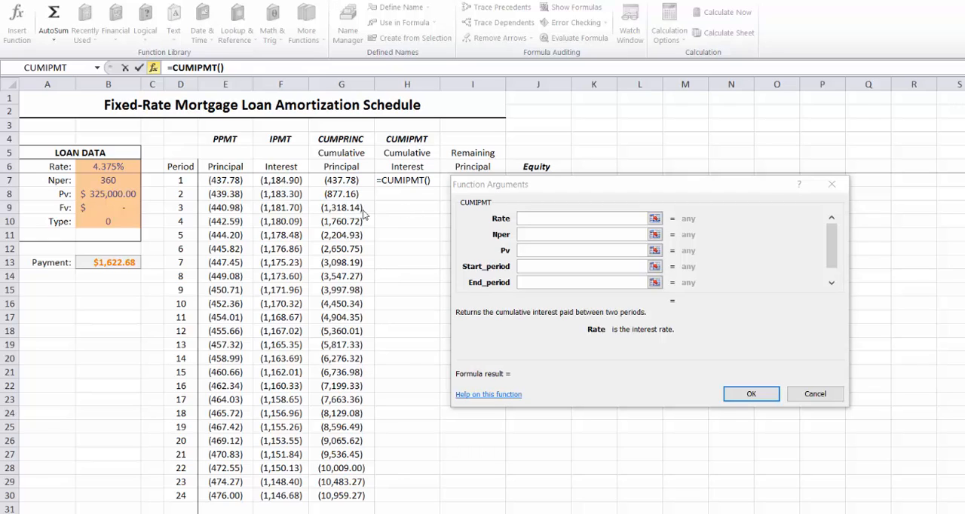
click(106, 167)
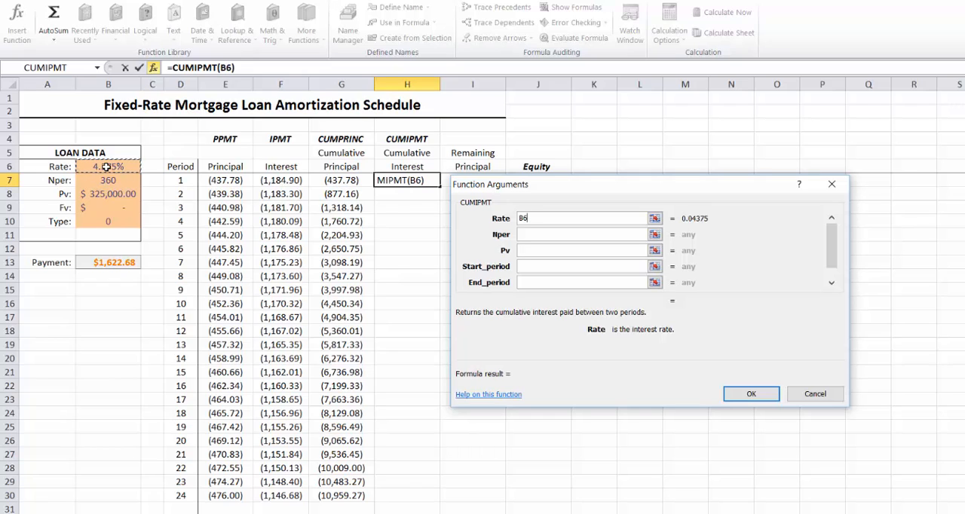
key(F4)
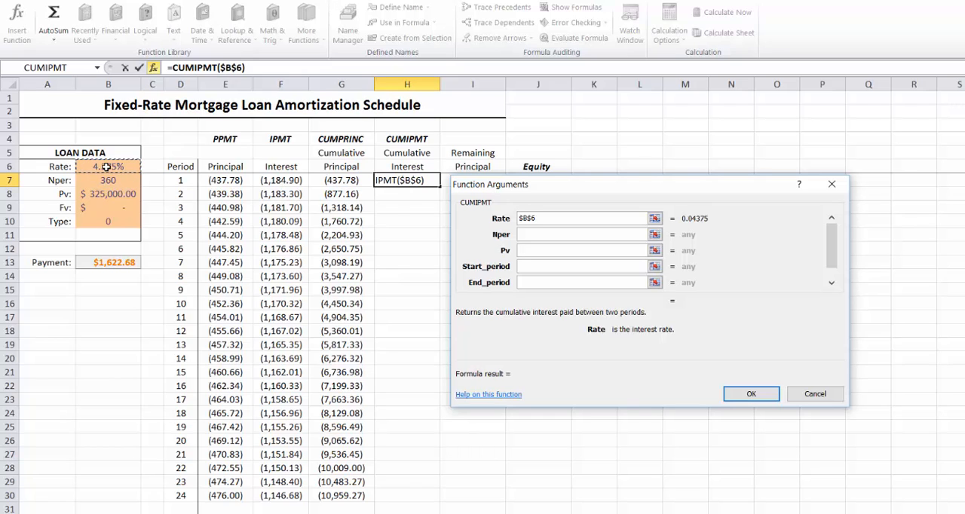
text(/12)
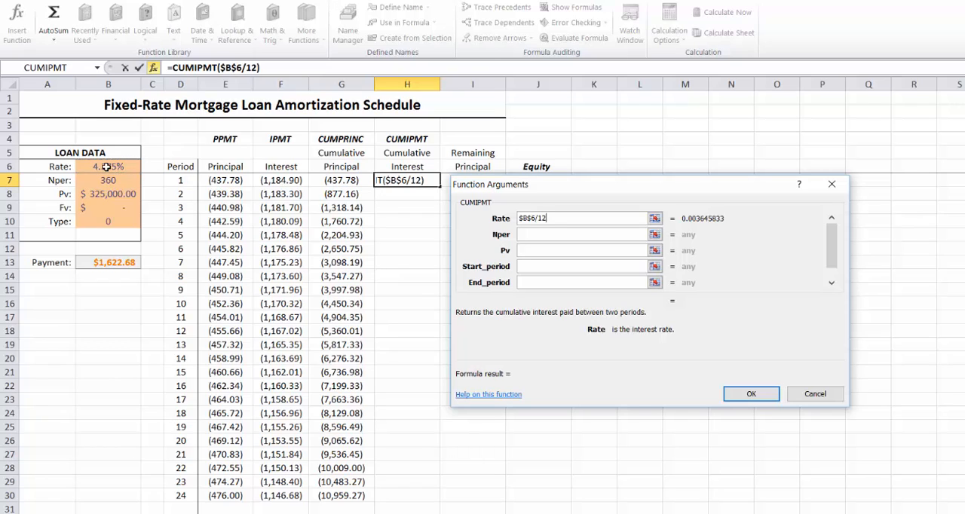
Set the CUMIPMT function's Nper argument to the absolute reference $B$7 and its Pv argument to $B$8
click(540, 234)
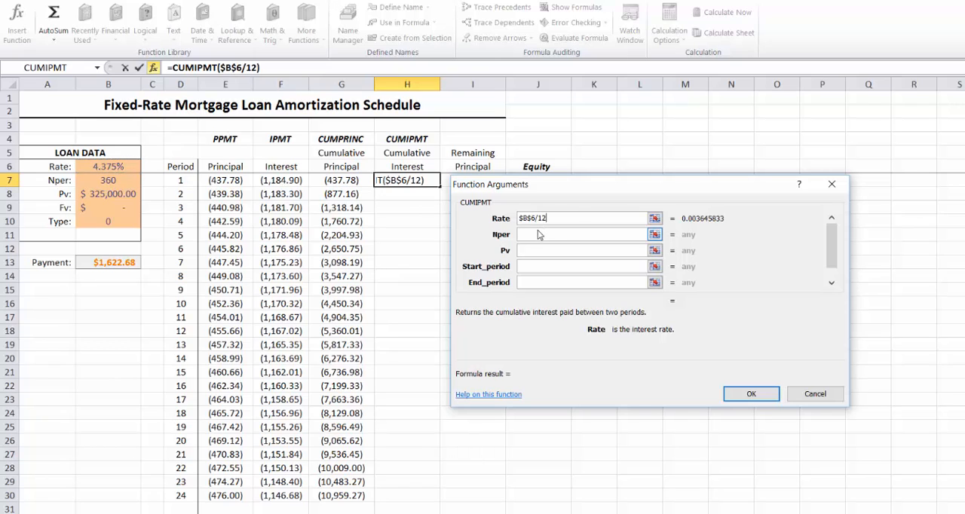
click(110, 181)
key(F4)
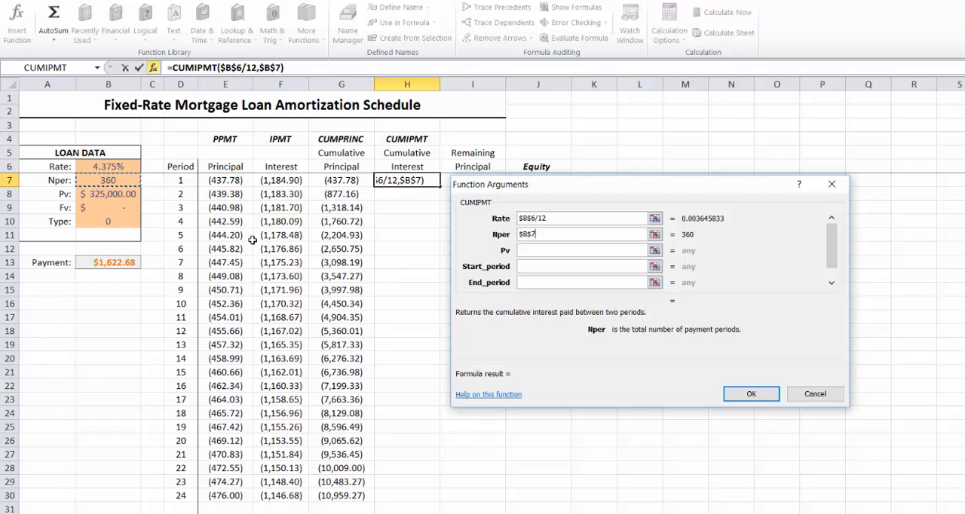
click(589, 251)
click(110, 194)
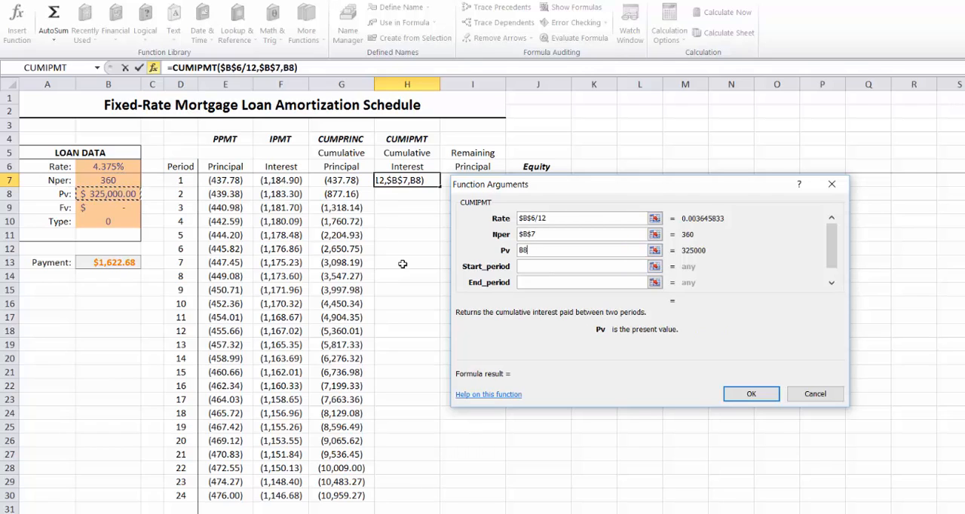
key(F4)
Set the CUMIPMT function's Start_period to the absolute reference $D$7 and its End_period to the relative reference D7
click(520, 265)
click(180, 181)
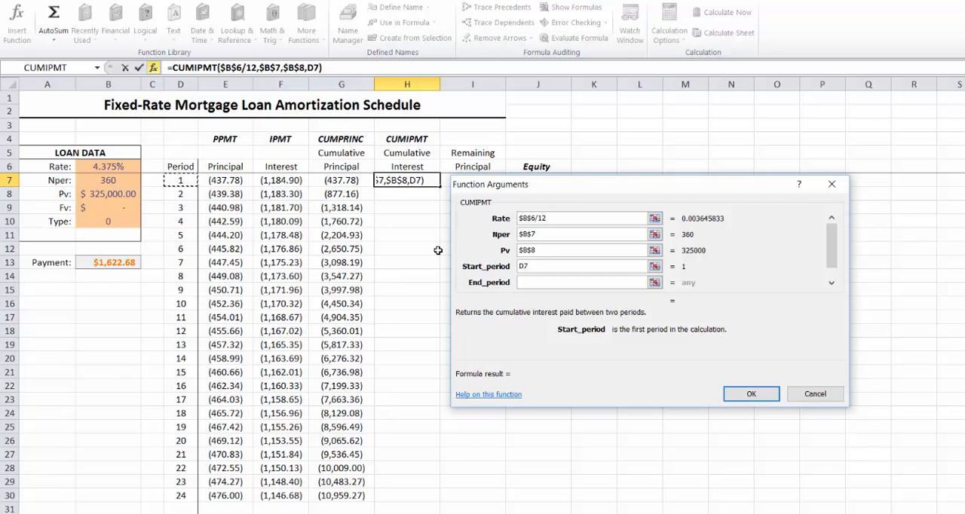
key(F4)
click(549, 283)
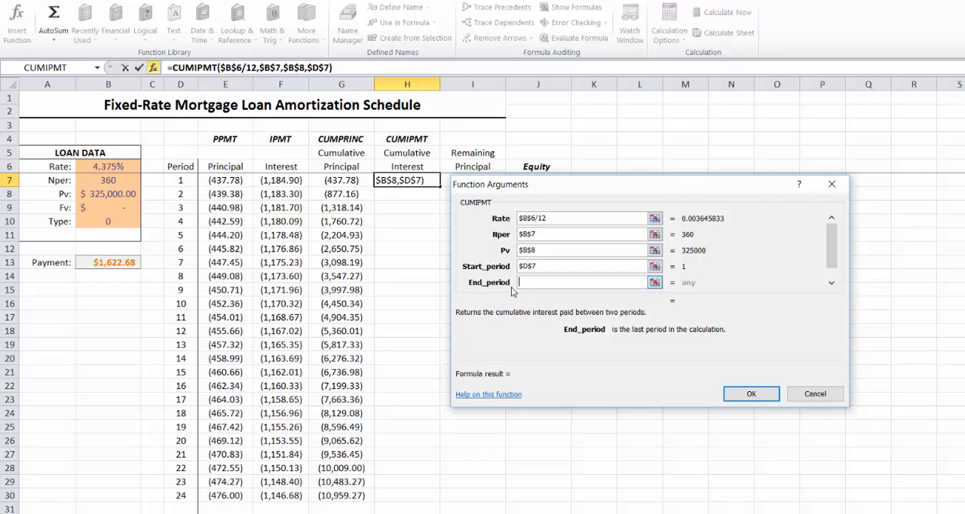
click(182, 181)
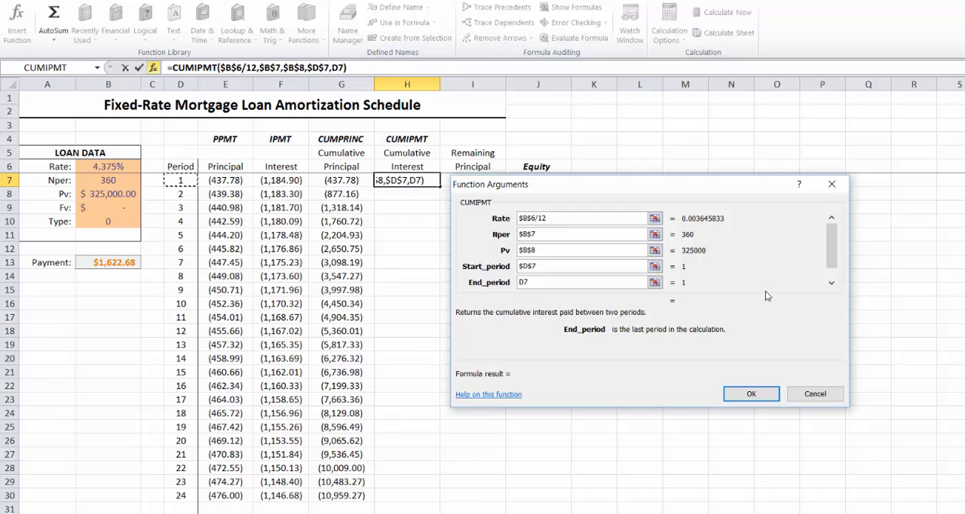
Set the CUMIPMT function's Type argument to the absolute reference $B$10 and confirm the formula
key(Tab)
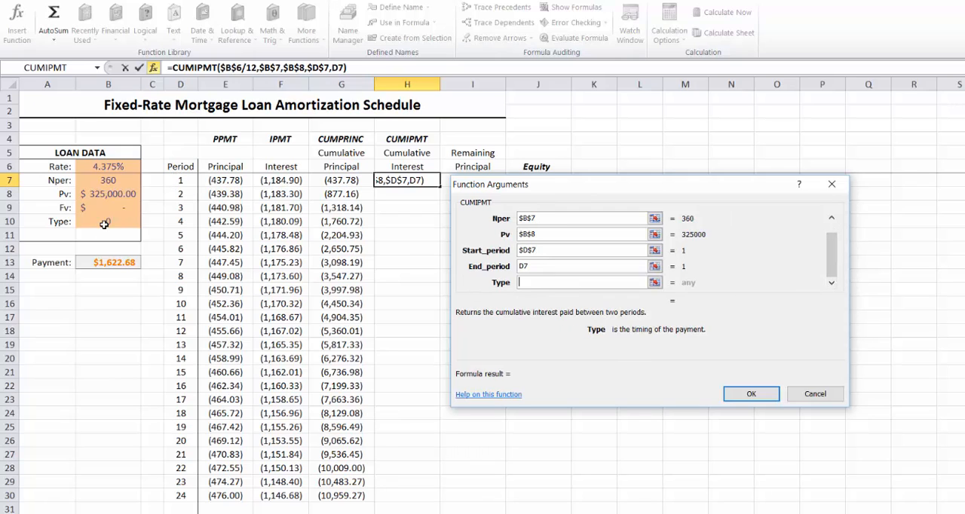
click(105, 223)
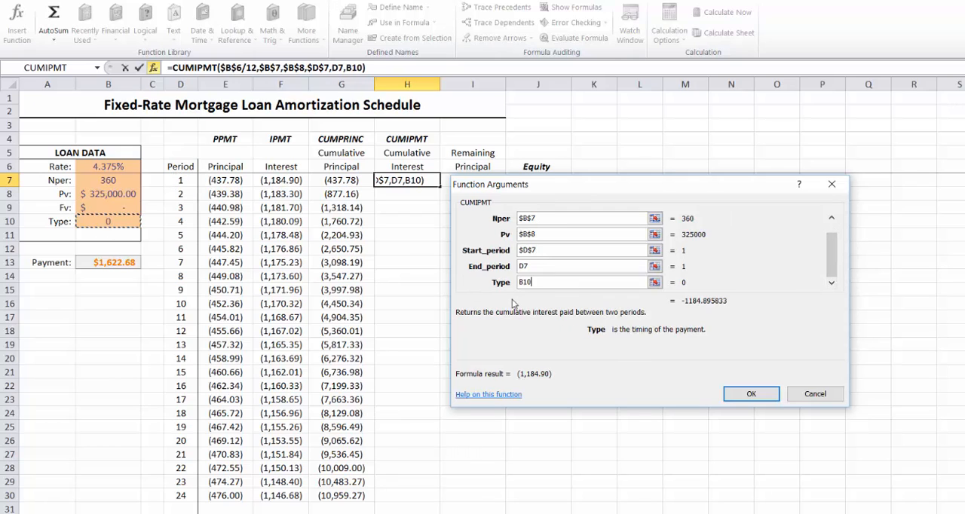
click(747, 395)
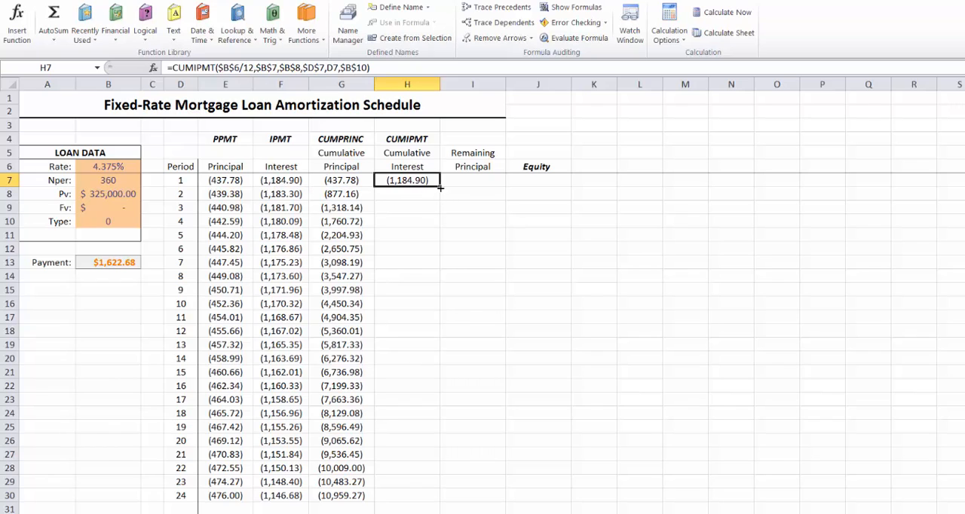
Fill the CUMIPMT formula from H7 down the Cumulative Interest column through period 24 in row 30
drag(440, 187, 440, 198)
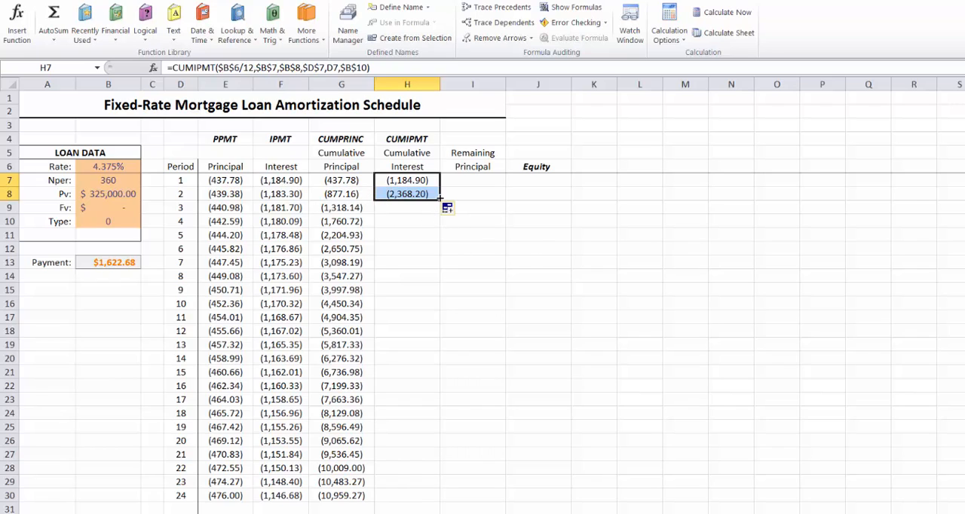
drag(441, 201, 438, 500)
click(482, 181)
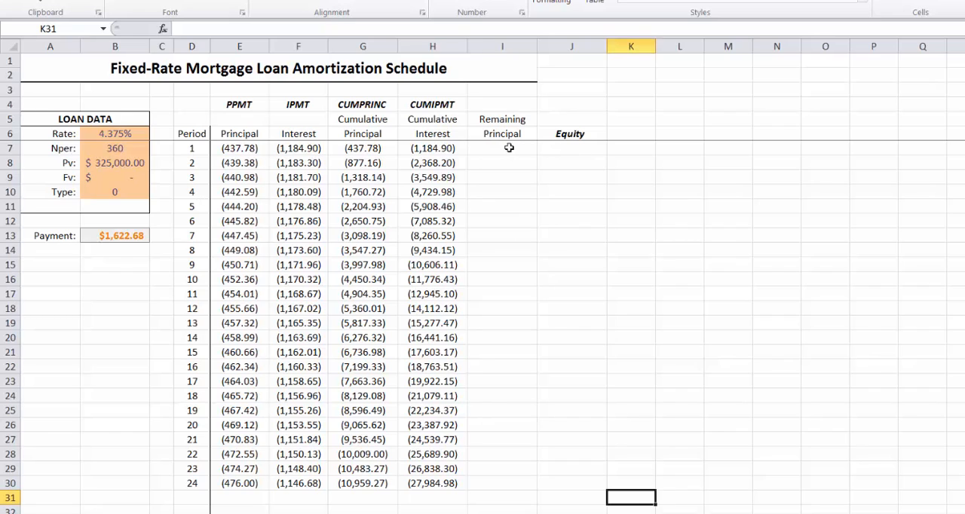
Enter the formula =$B$8+G7 in Remaining Principal cell I7 to combine the loan amount with the cumulative principal
click(509, 147)
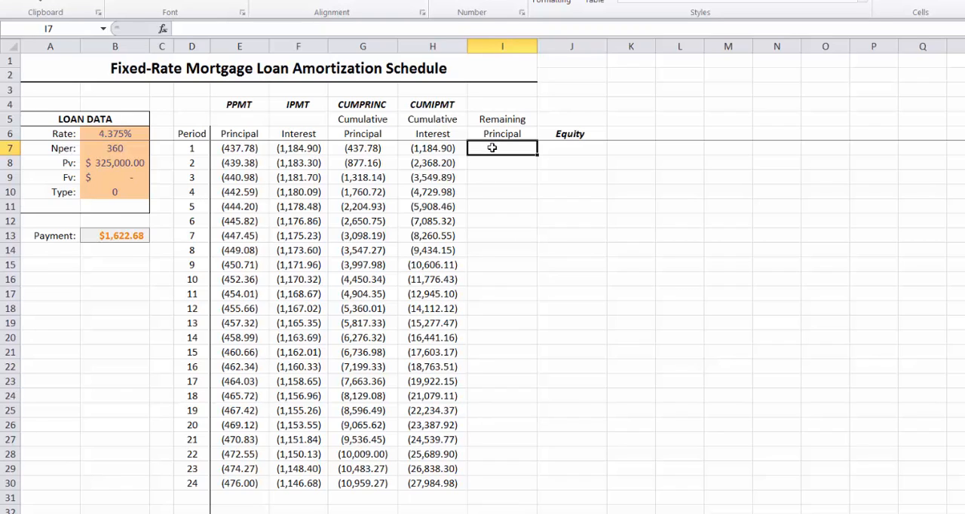
text(=)
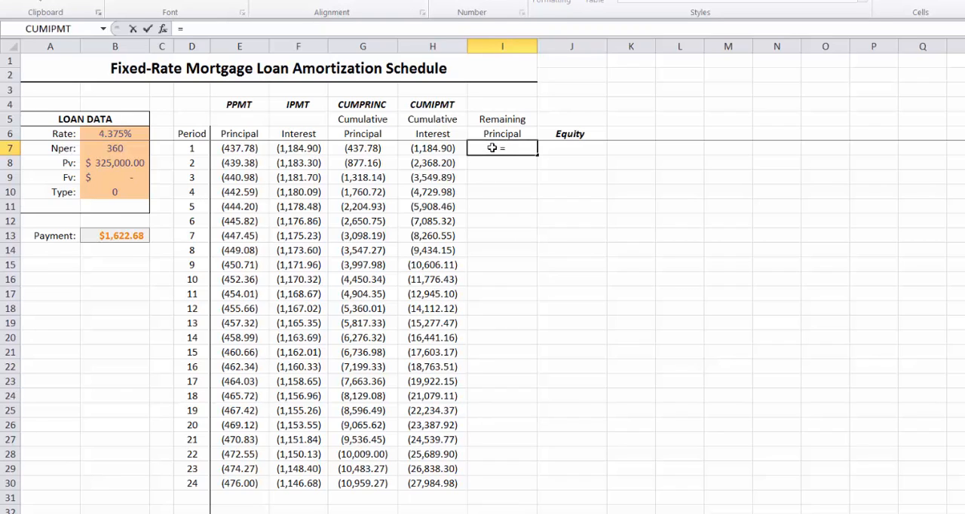
click(112, 163)
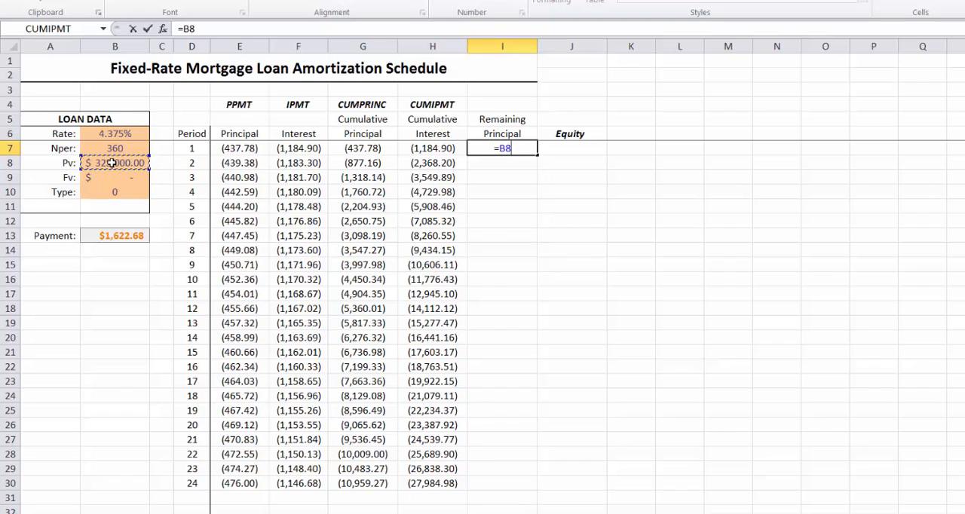
key(F4)
text(+)
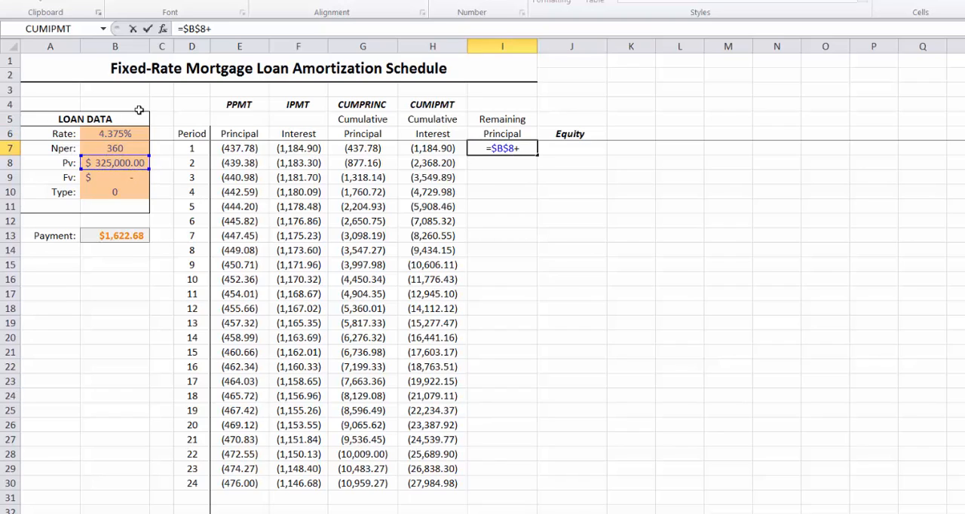
click(357, 149)
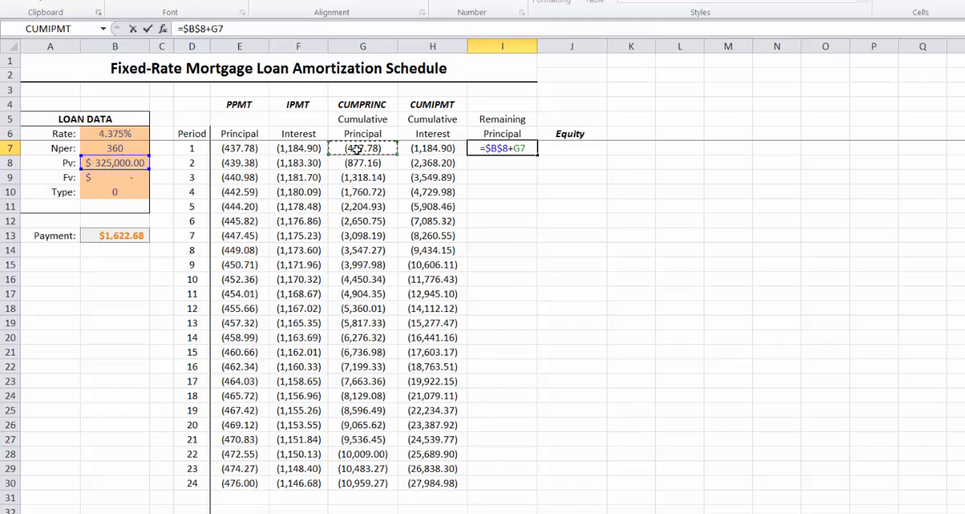
key(Return)
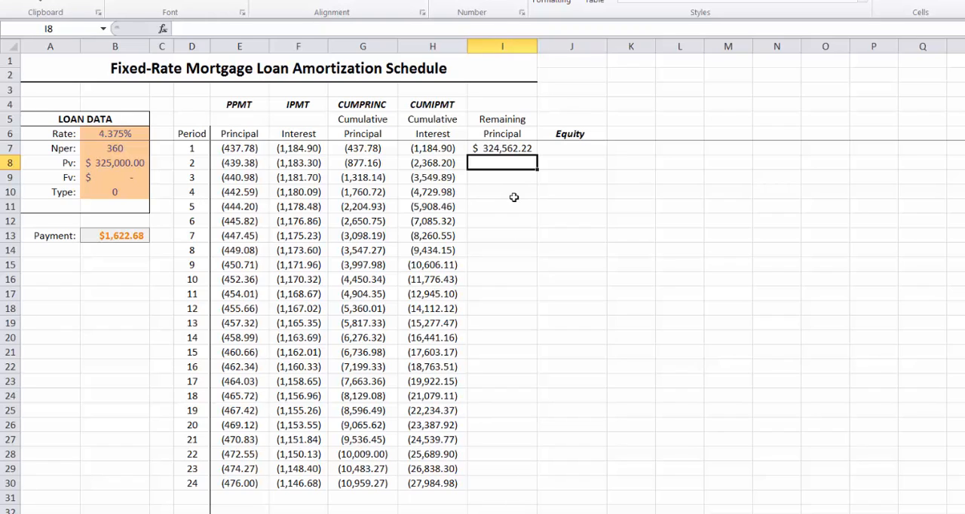
Fill the Remaining Principal formula from I7 down through period 24 in row 30
click(496, 149)
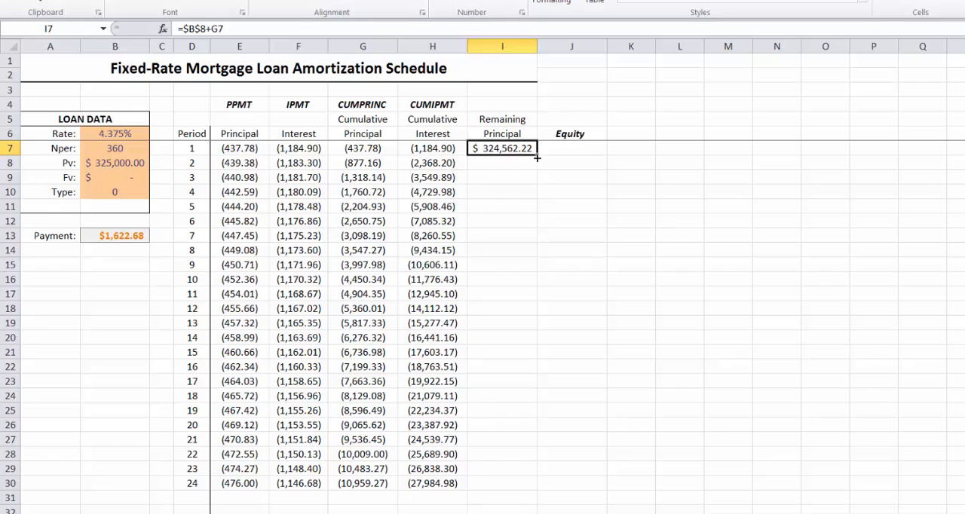
drag(537, 156, 540, 490)
click(661, 459)
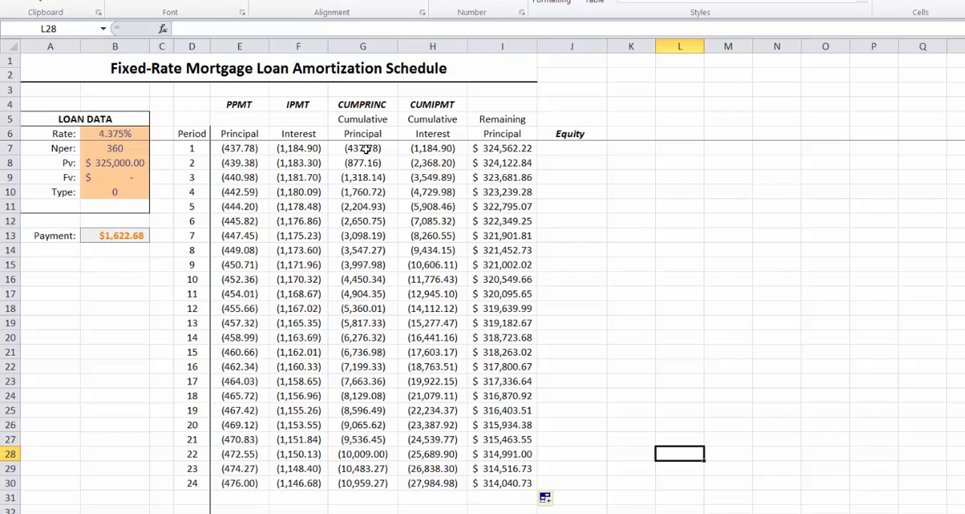
drag(365, 150, 367, 270)
click(581, 137)
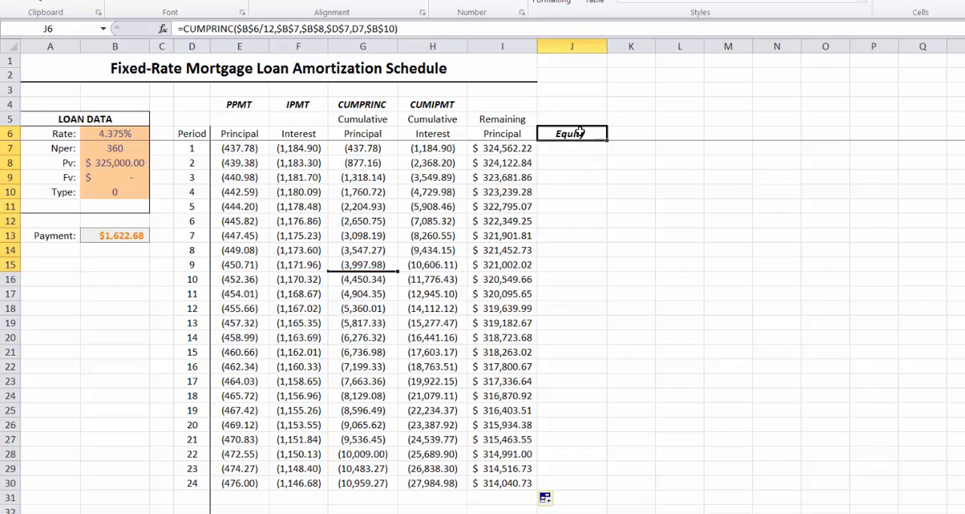